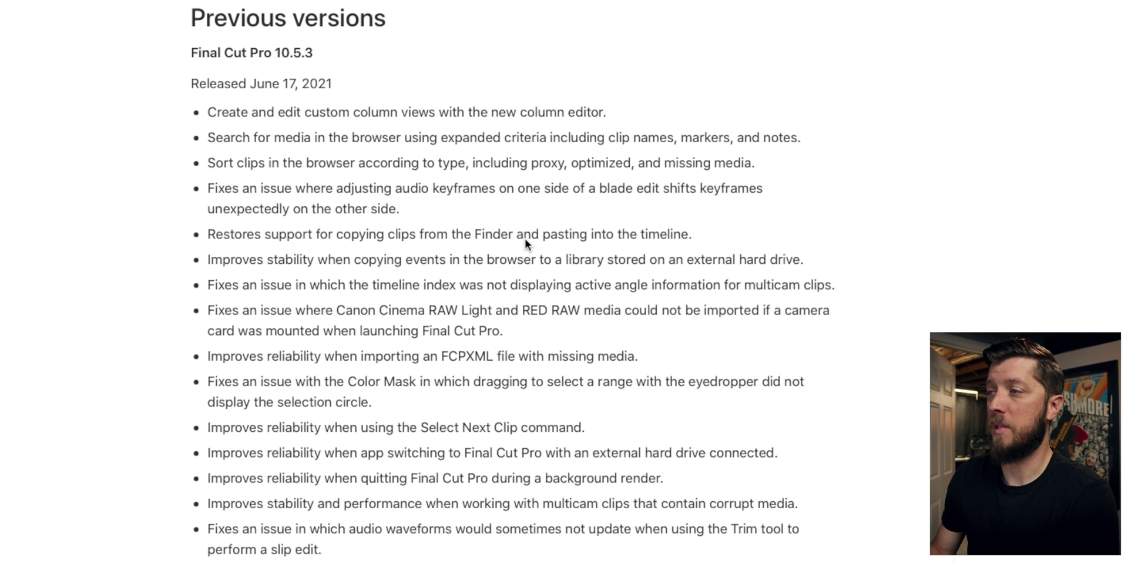
# Read through the previous-version release notes for Final Cut Pro 10.5.3 and 10.5.2.
pyautogui.scroll(-1, 443, 218)
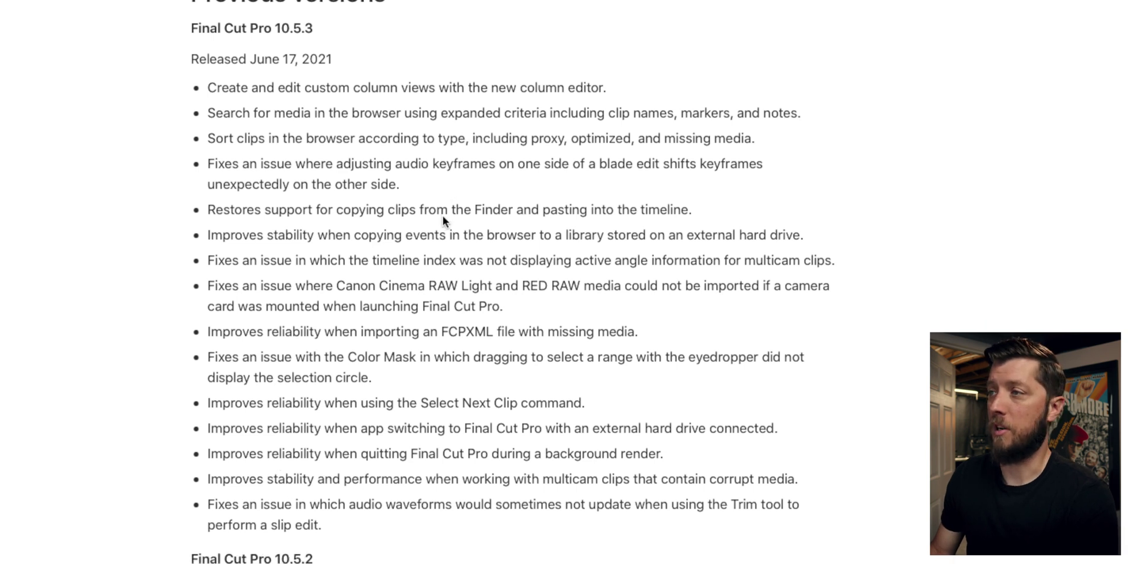
pyautogui.scroll(-10, 443, 218)
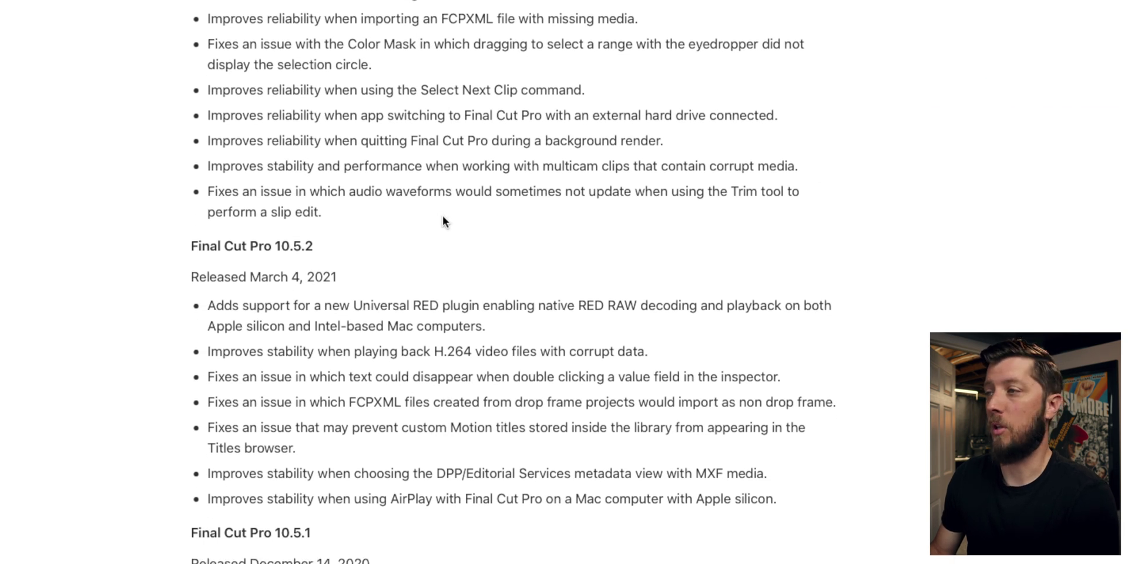
pyautogui.scroll(-4, 443, 216)
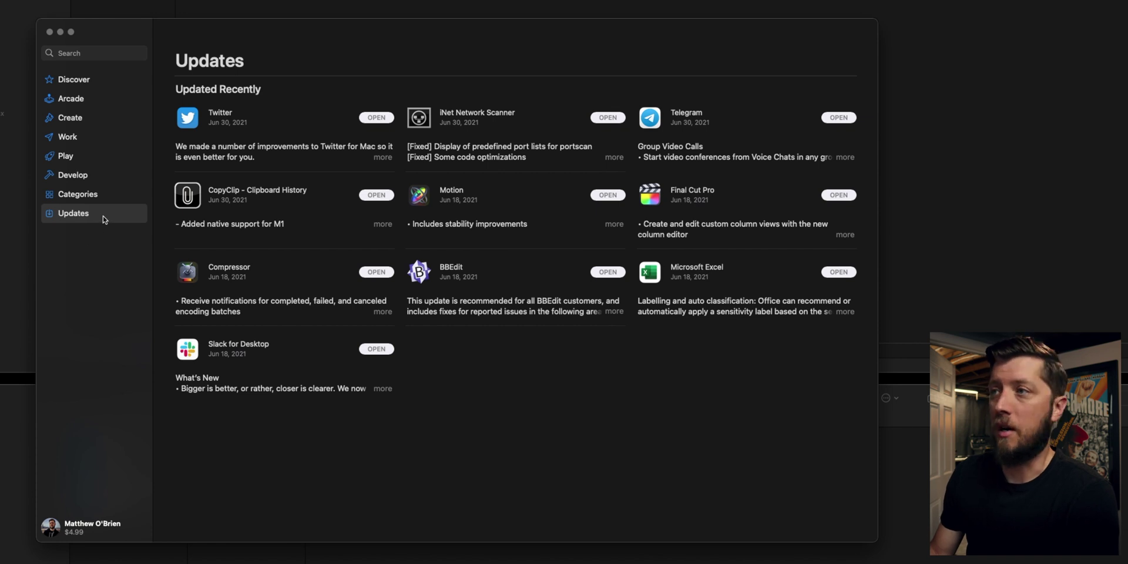
# Search the App Store for "final cut pro" and open the Final Cut Pro product page.
pyautogui.click(94, 52)
pyautogui.write('final cut pro')
pyautogui.press('Return')
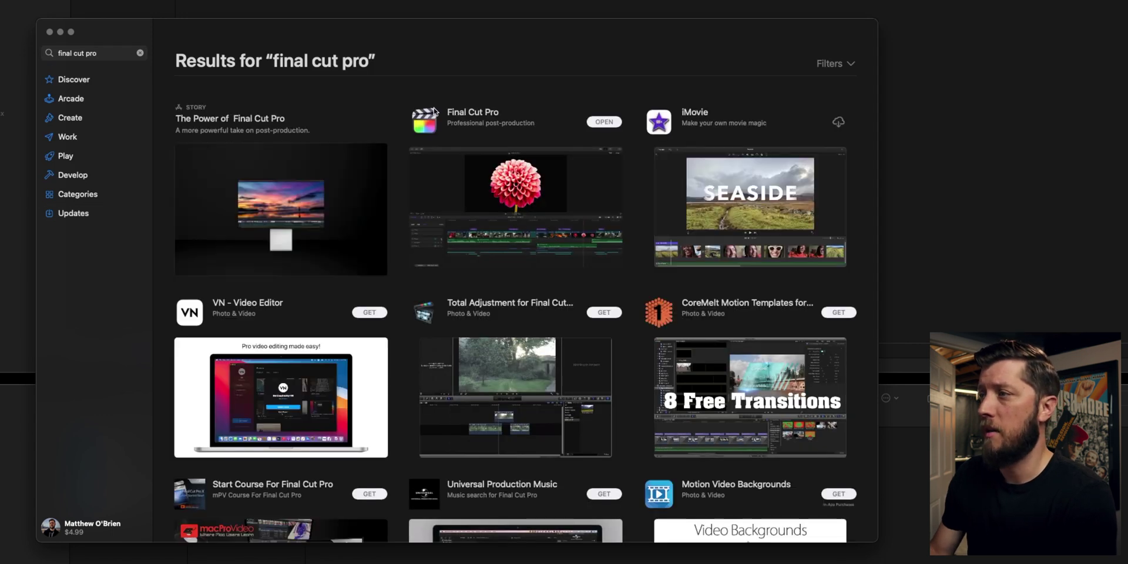
pyautogui.click(474, 113)
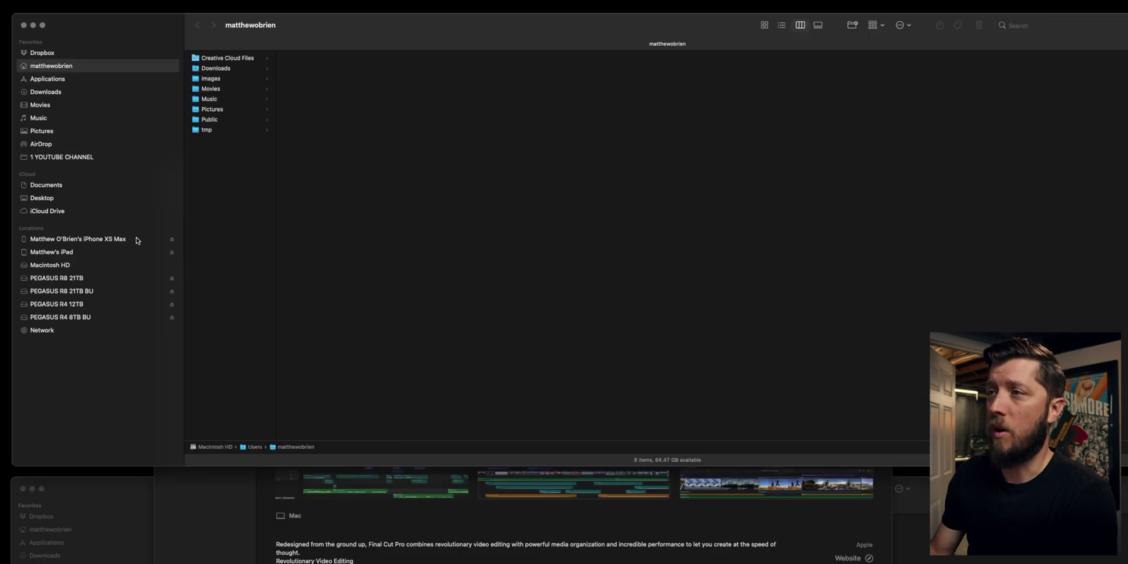
# In Finder, select Final Cut Pro in the Applications folder to show its version details.
pyautogui.click(57, 80)
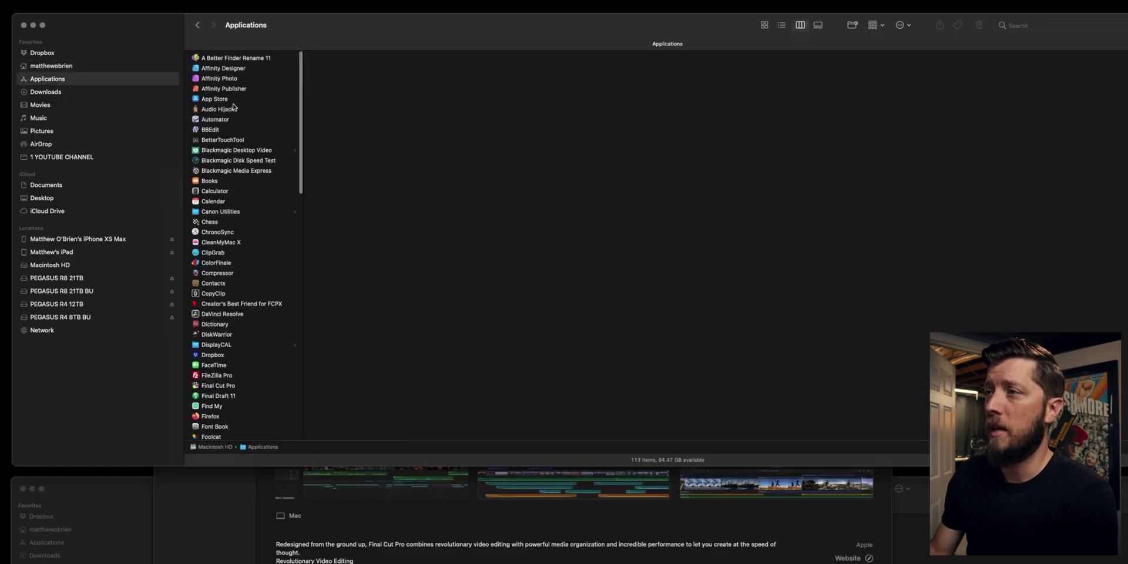
pyautogui.scroll(-5, 233, 106)
pyautogui.scroll(-10, 233, 106)
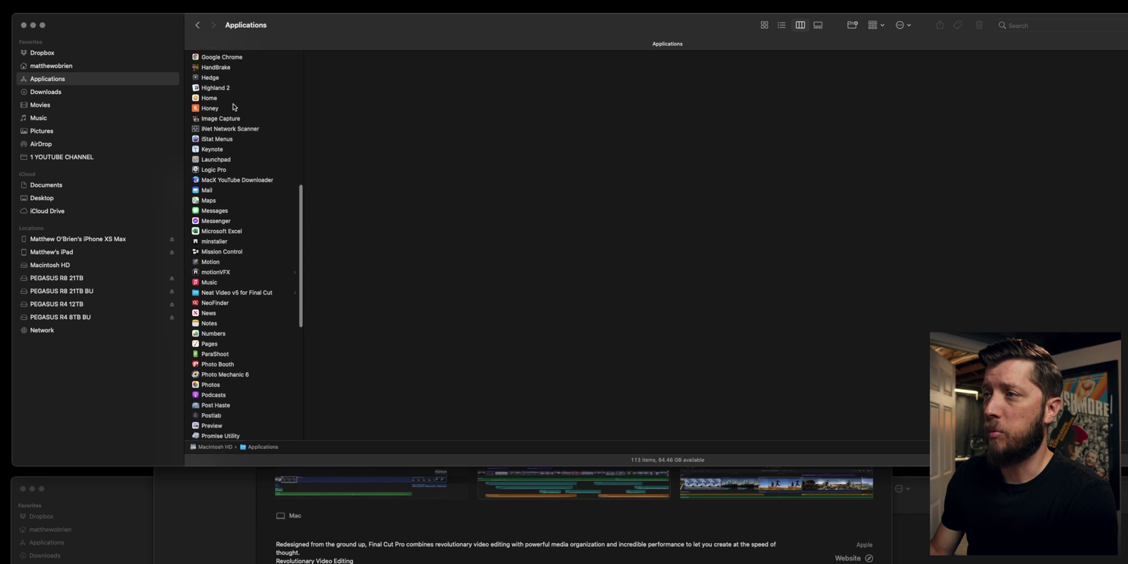
pyautogui.scroll(5, 232, 141)
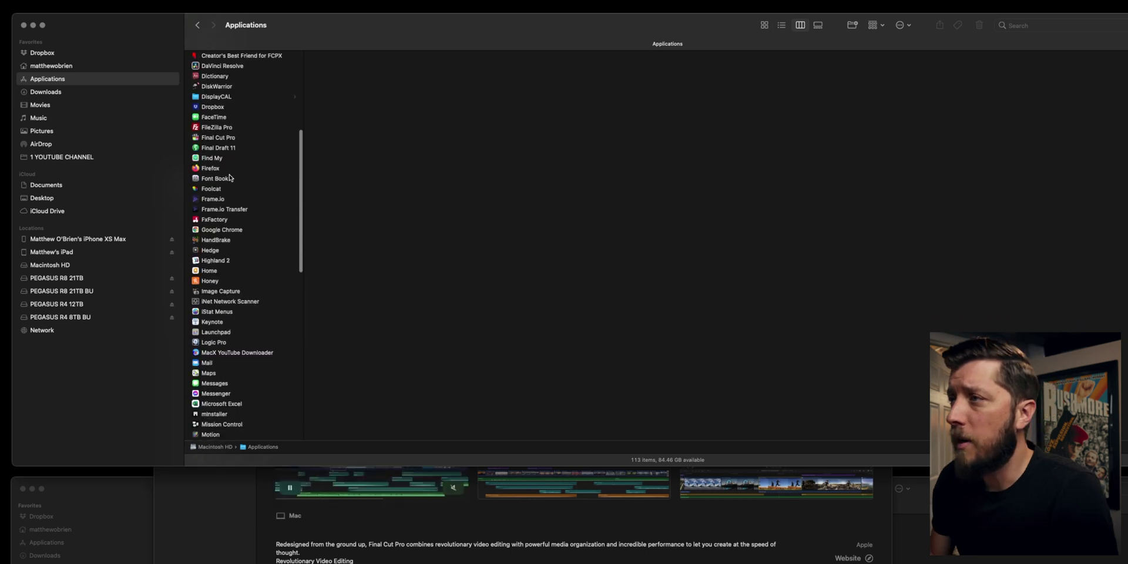
pyautogui.click(219, 138)
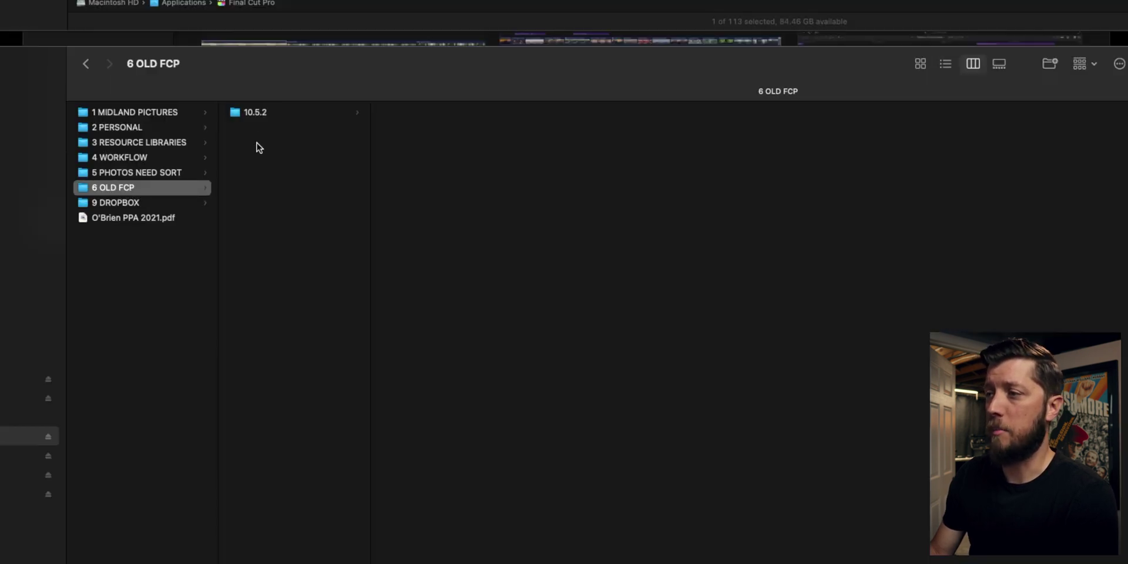
# Create a new folder named 10.5.3 inside the 6 OLD FCP folder.
pyautogui.click(249, 114)
pyautogui.click(259, 156)
pyautogui.rightClick(264, 154)
pyautogui.press('Escape')
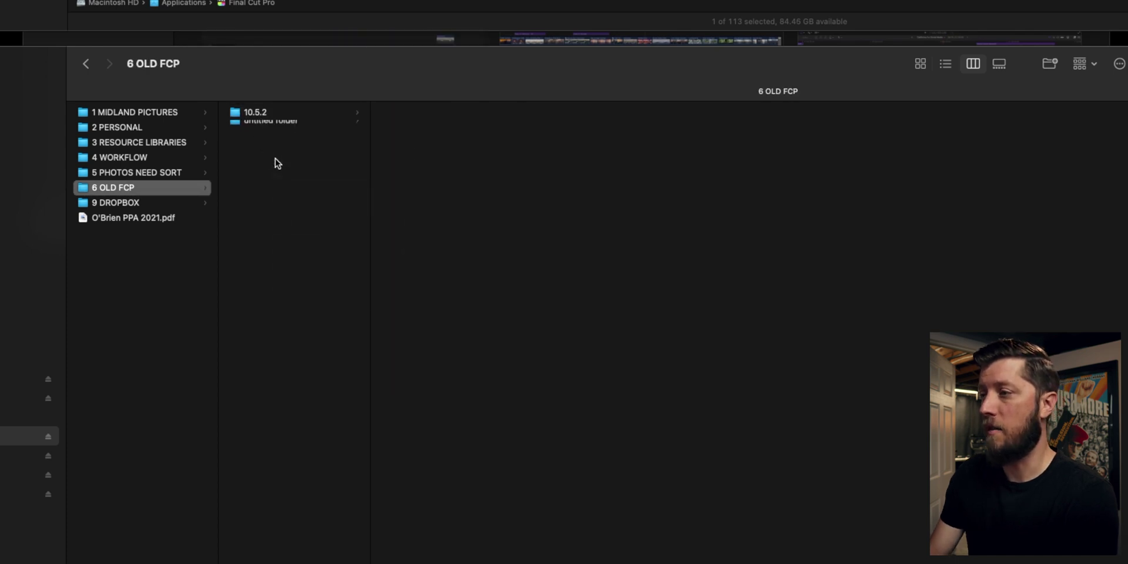
pyautogui.write('3')
pyautogui.press('Return')
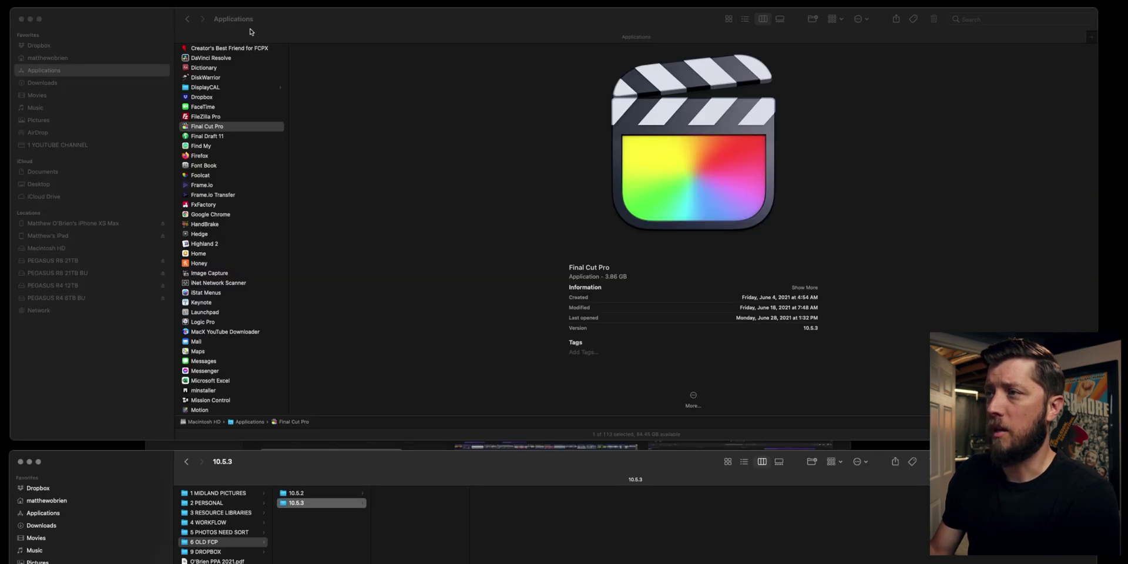
# Copy the Final Cut Pro application from Applications into the 10.5.3 backup folder and check the copy's version.
pyautogui.click(249, 31)
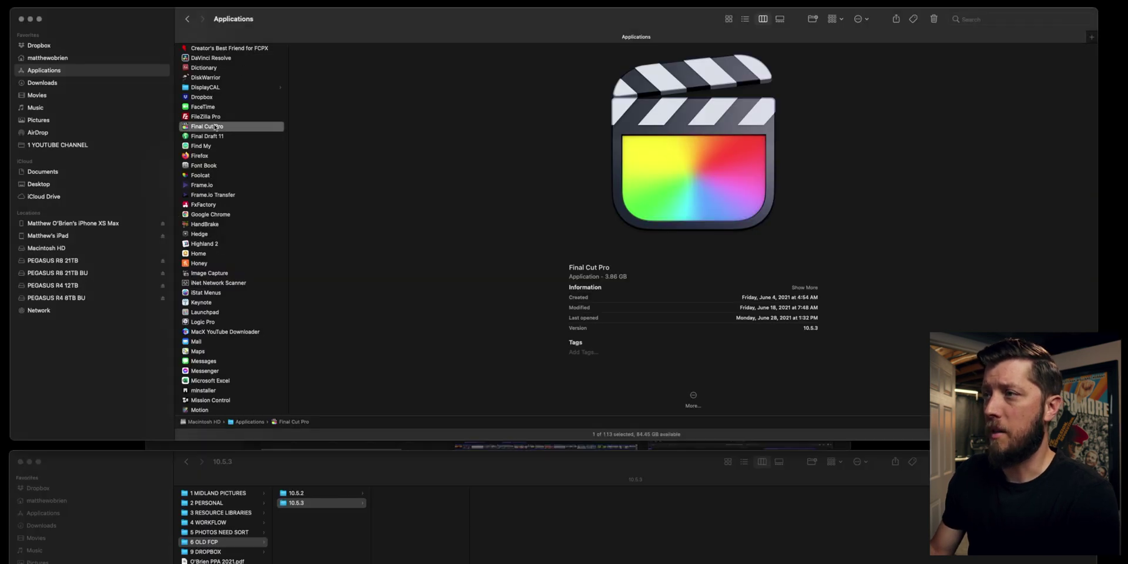
pyautogui.click(410, 559)
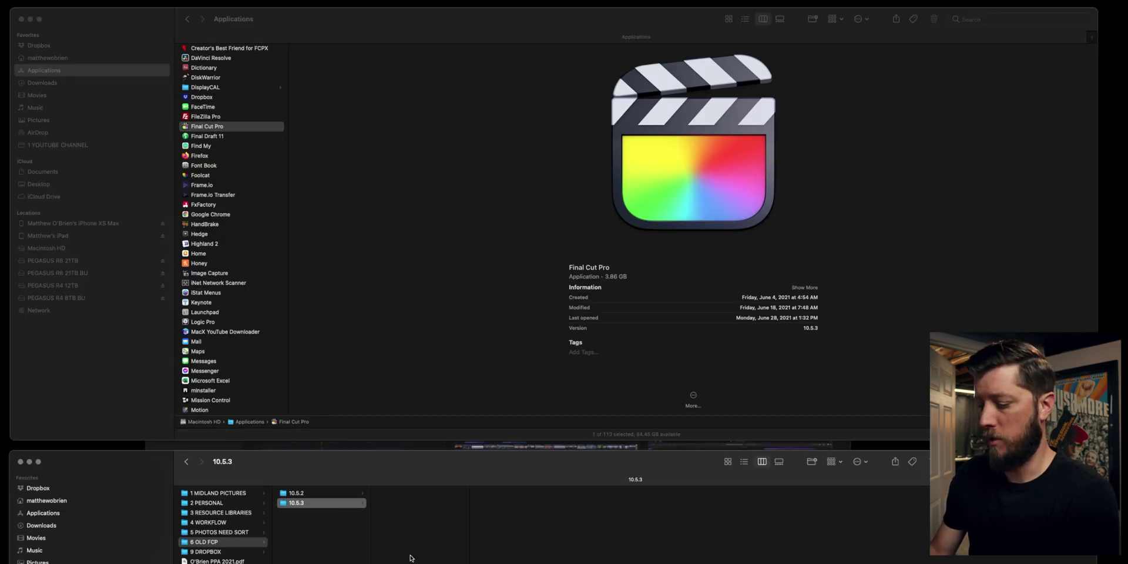
pyautogui.press('super+Tab')
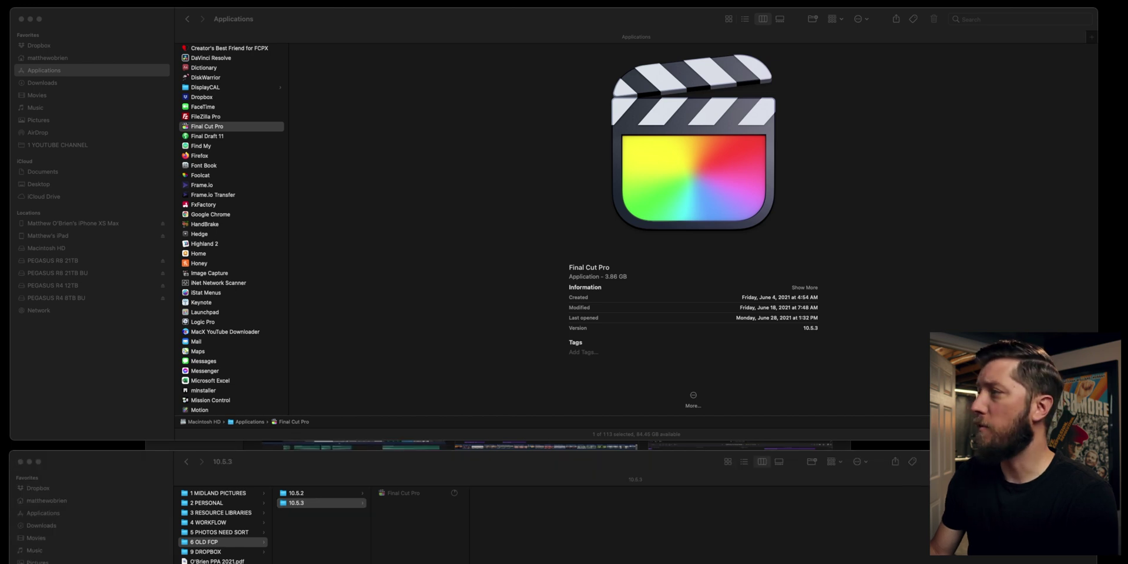
pyautogui.moveTo(1126, 205); pyautogui.dragTo(1061, 175)
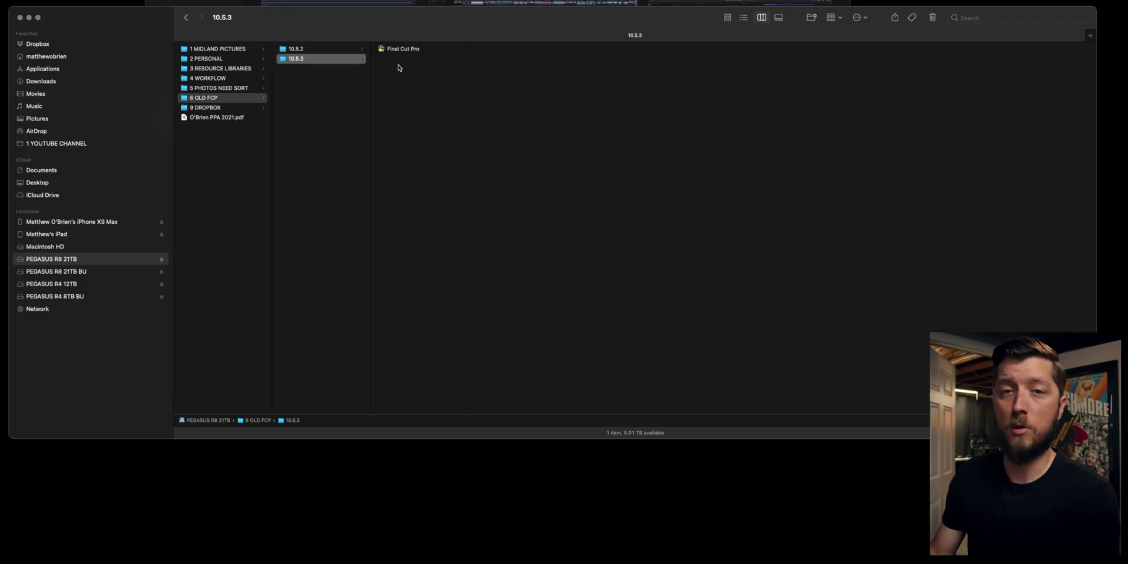
pyautogui.click(399, 51)
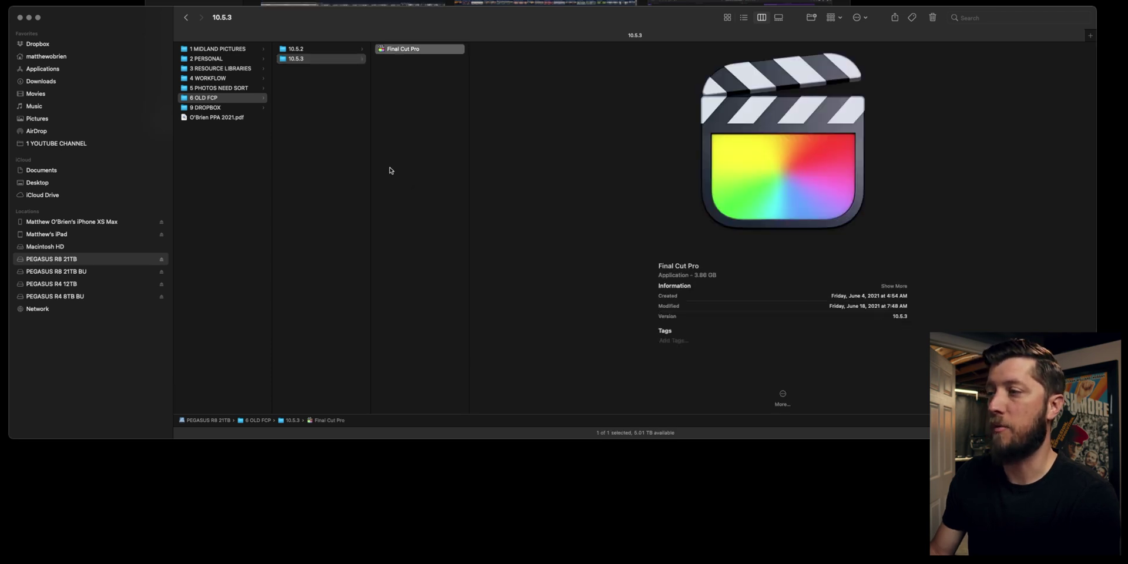
pyautogui.click(316, 90)
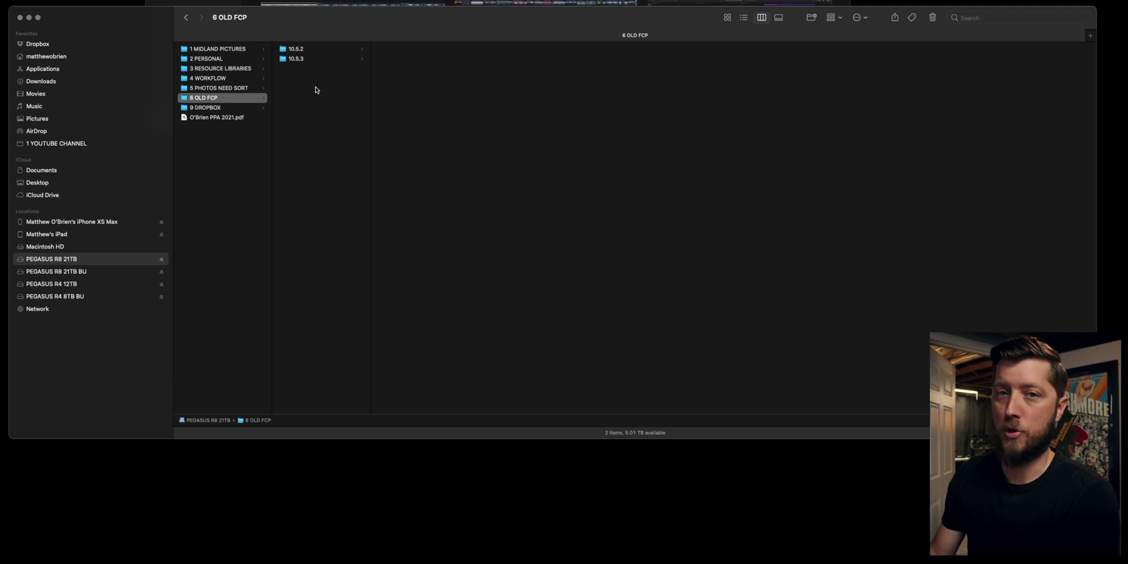
# Switch to the App Store and start the Final Cut Pro update.
pyautogui.press('super+Tab')
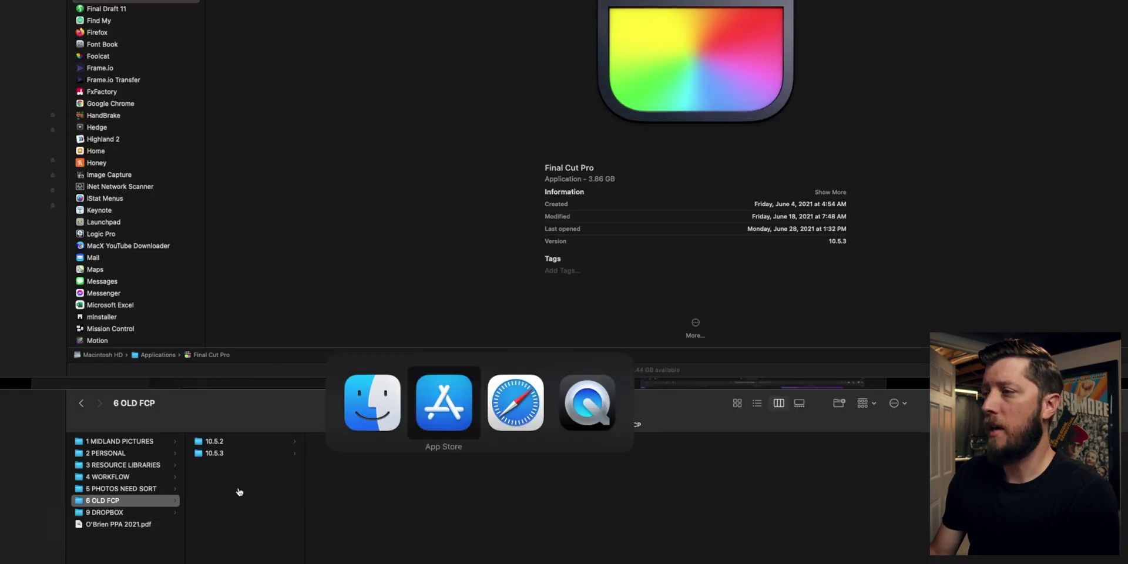
pyautogui.click(273, 104)
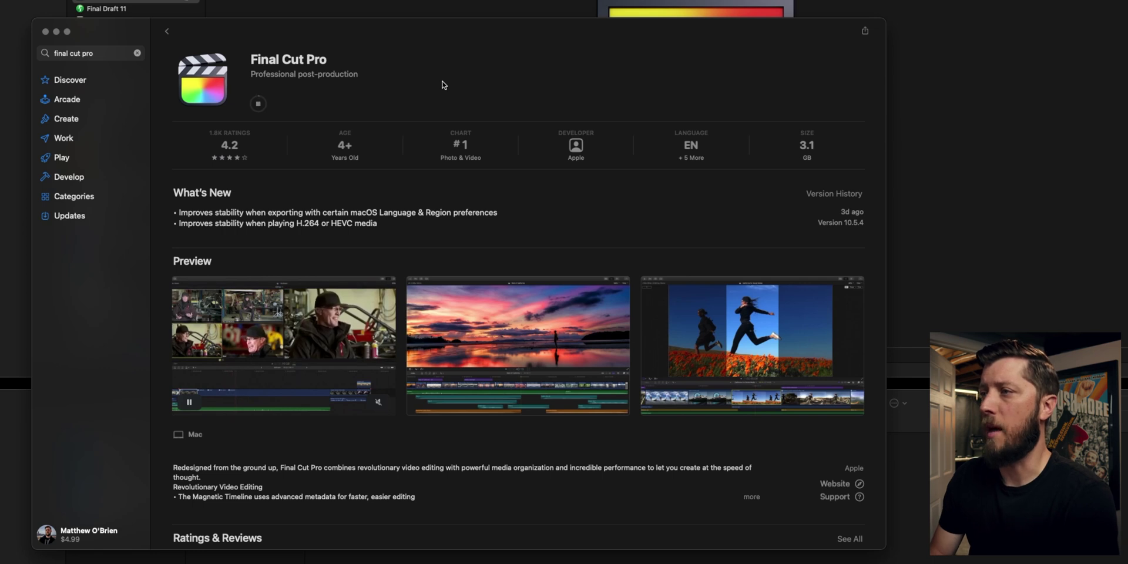
# Search the App Store for "compressor" and open the Compressor product page.
pyautogui.click(103, 54)
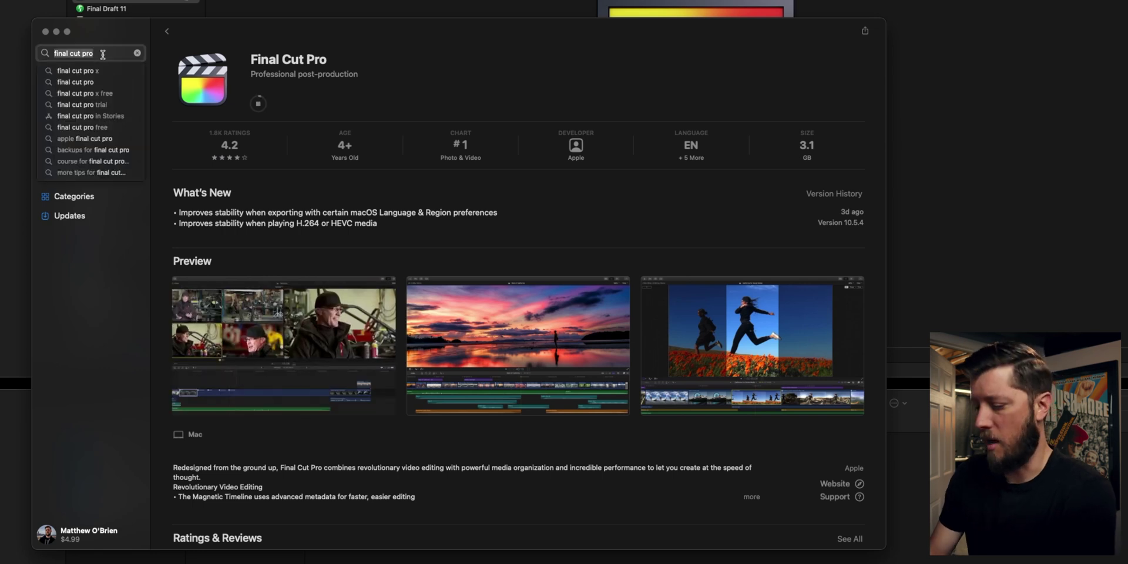
pyautogui.write('compressor')
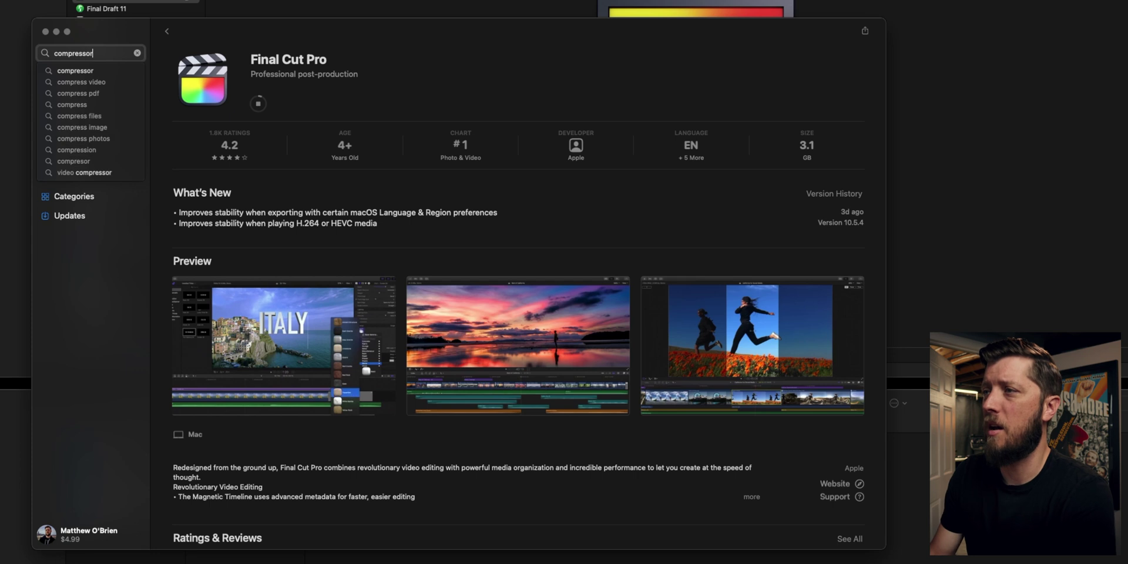
pyautogui.press('Return')
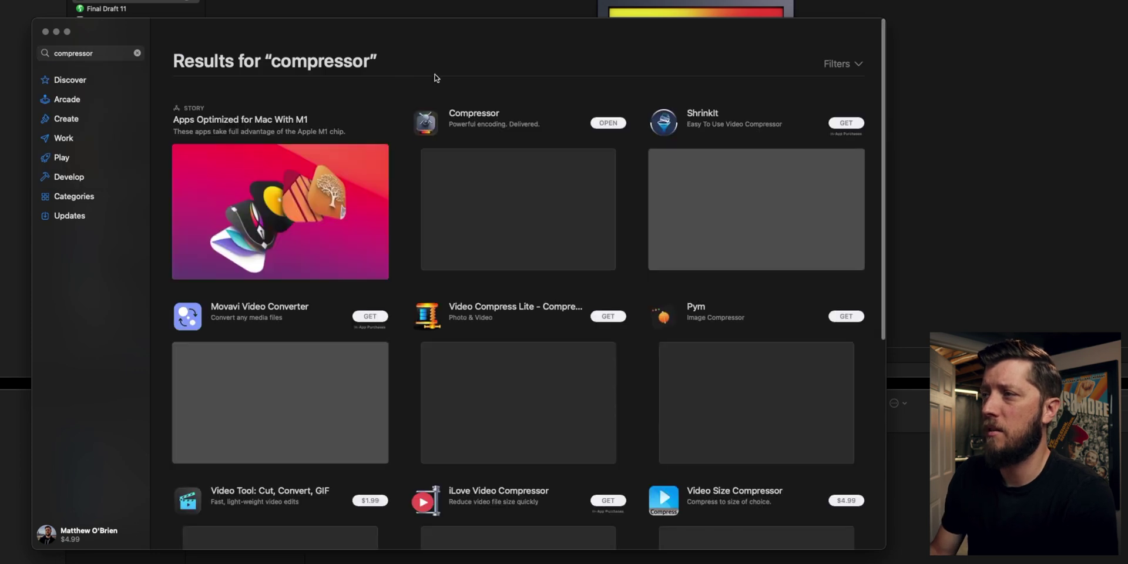
pyautogui.click(493, 114)
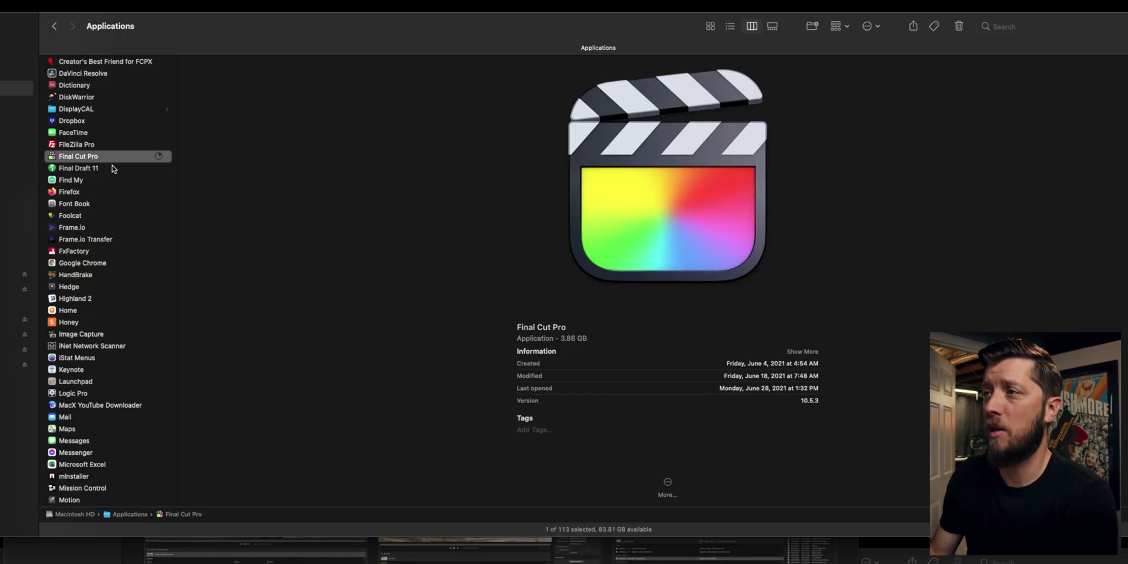
# Select Compressor in Finder's Applications folder, and start its update from the App Store page.
pyautogui.scroll(10, 95, 200)
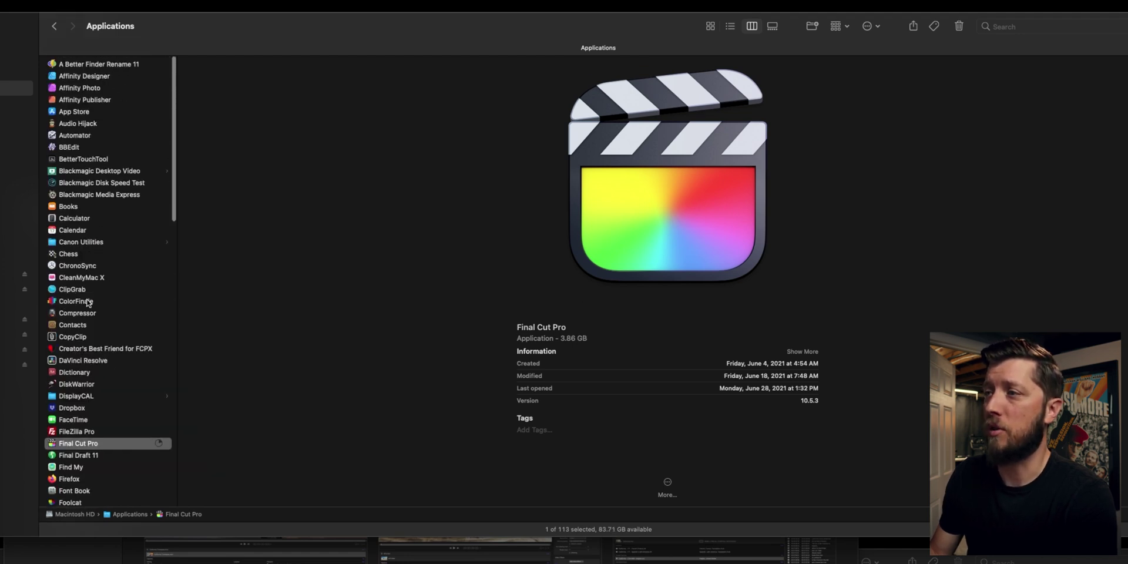
pyautogui.click(71, 312)
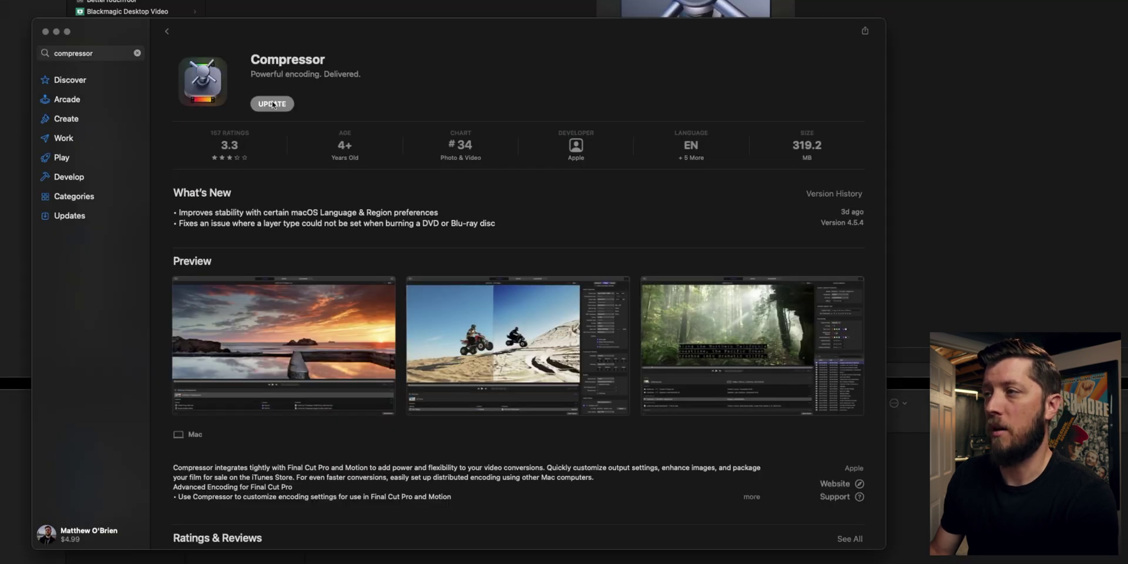
pyautogui.click(272, 104)
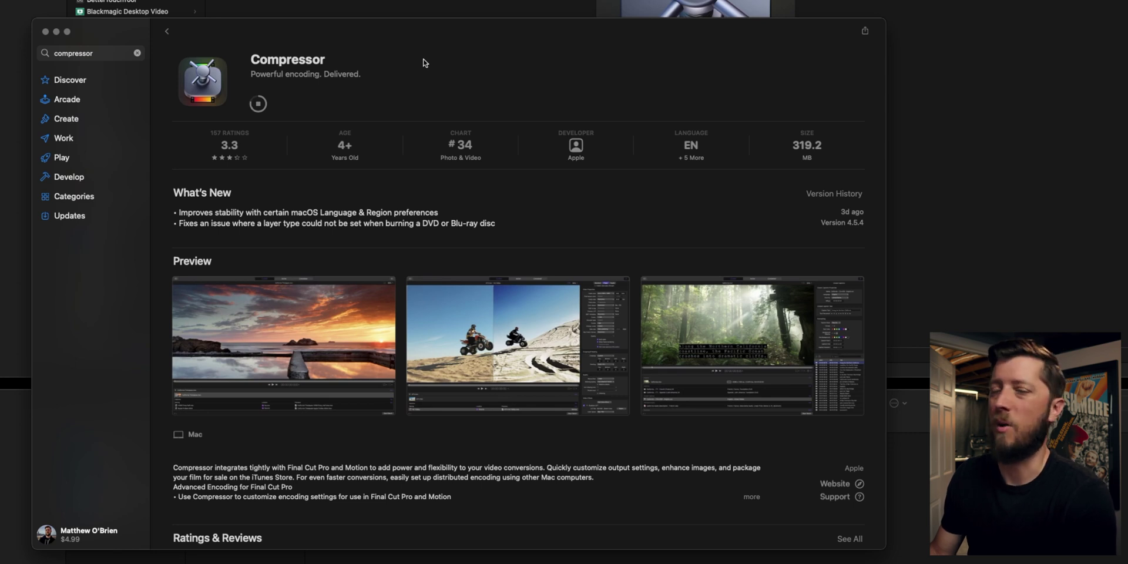
# Search the App Store for "motion", open the Motion product page and start its update.
pyautogui.click(104, 53)
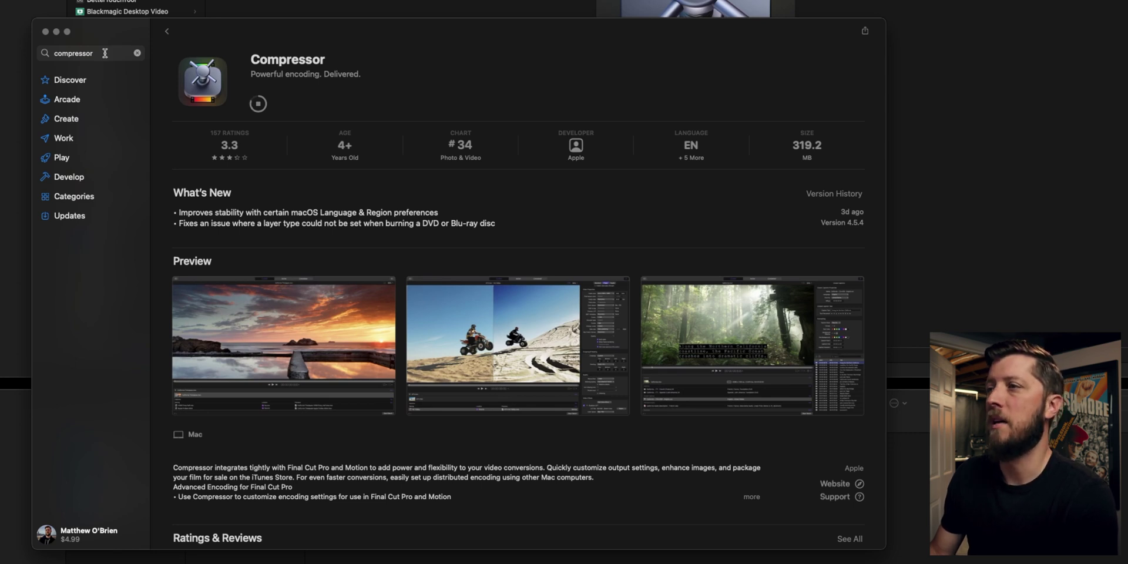
pyautogui.write('motion')
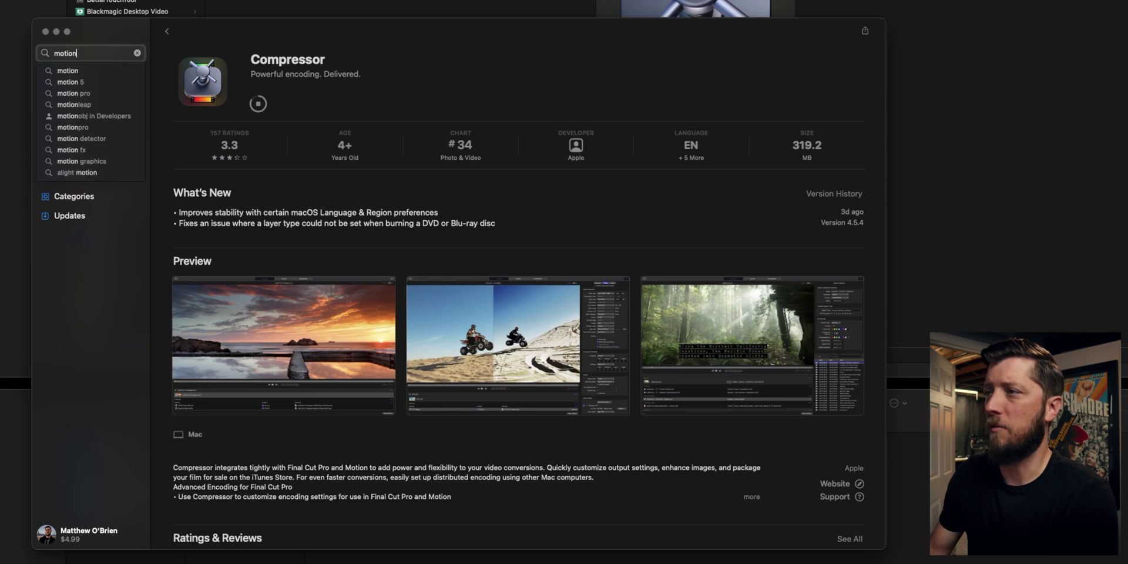
pyautogui.press('Return')
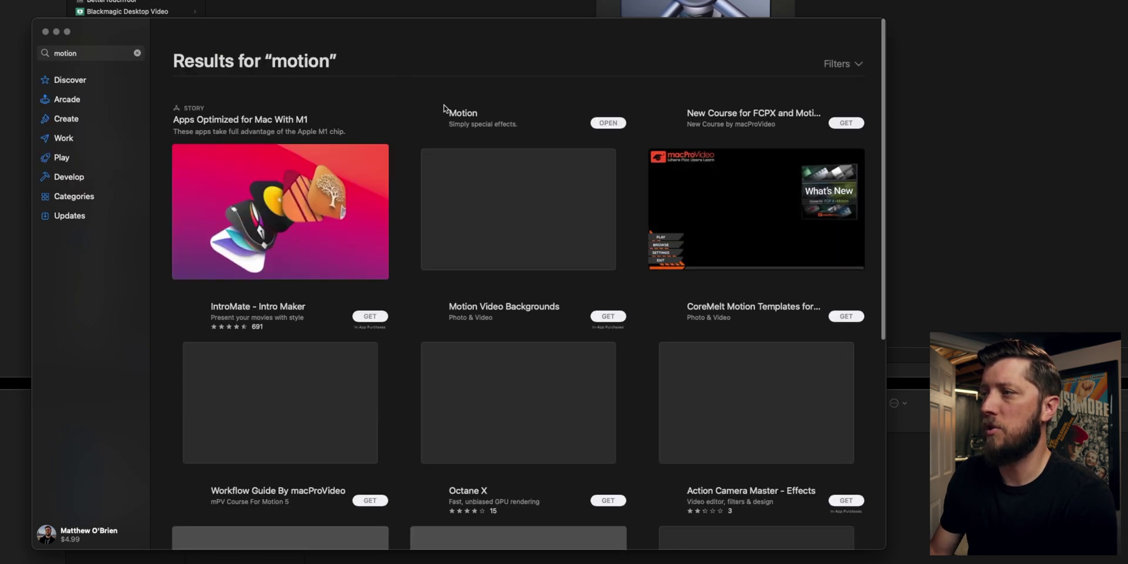
pyautogui.click(454, 115)
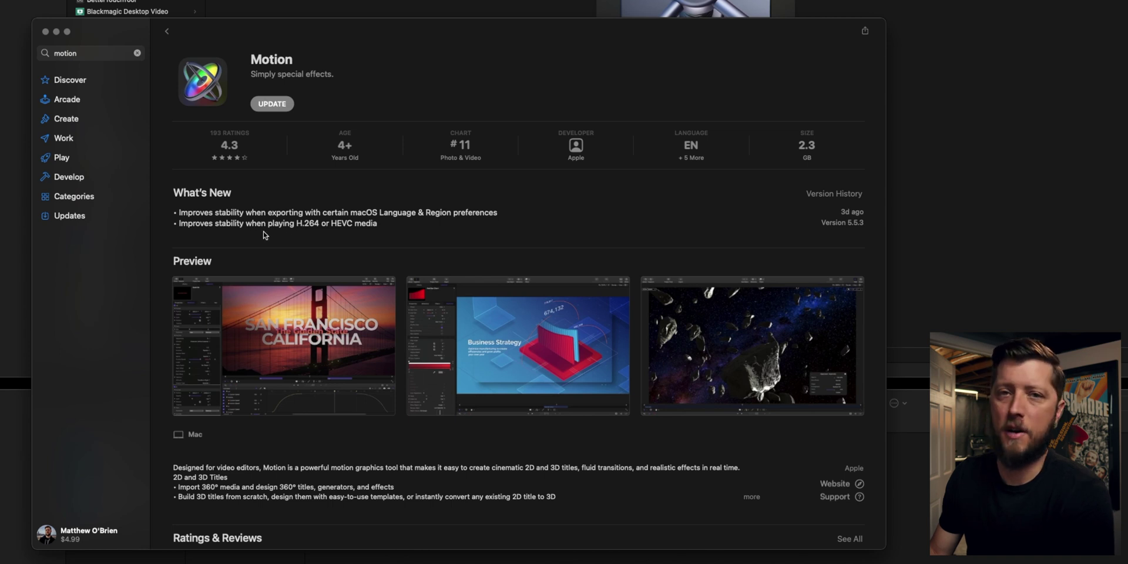
pyautogui.click(270, 103)
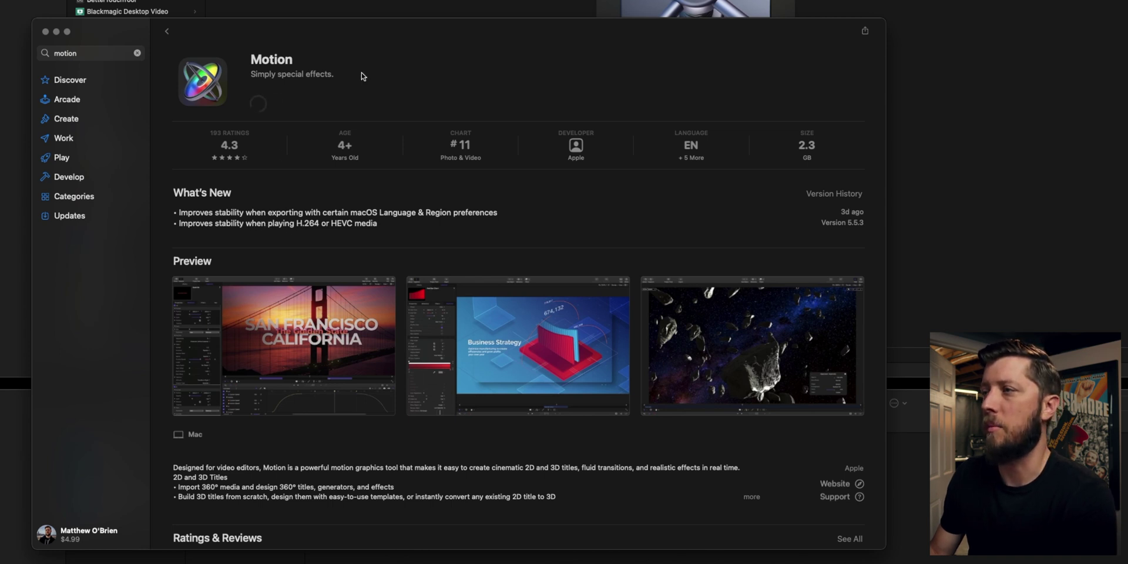
# Reopen the Final Cut Pro page in the App Store and check the updated application's version in Finder's Applications folder.
pyautogui.click(85, 52)
pyautogui.write('final cut pro')
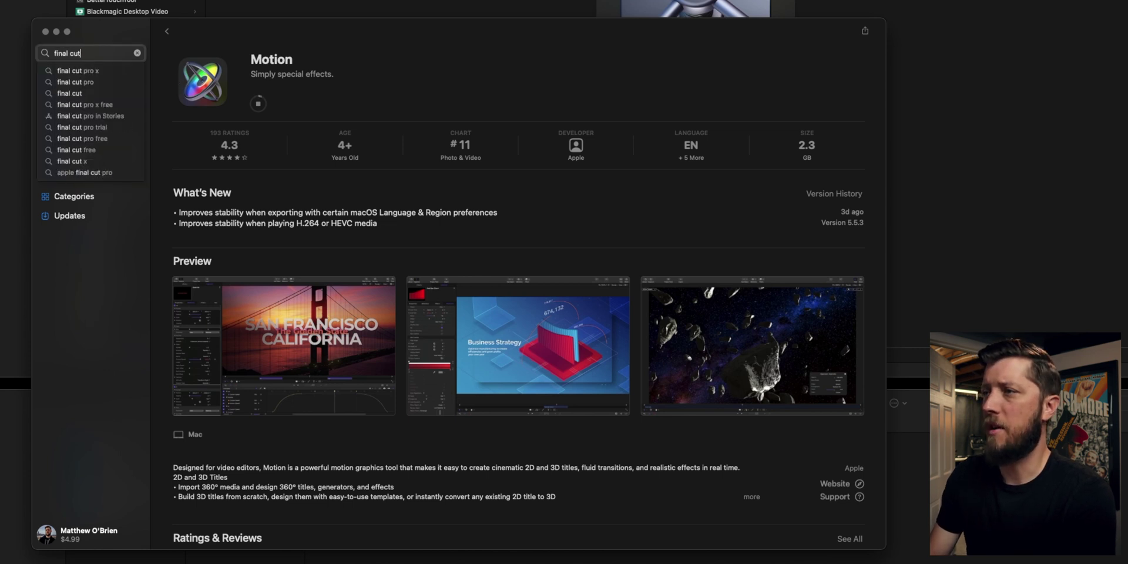
pyautogui.click(77, 82)
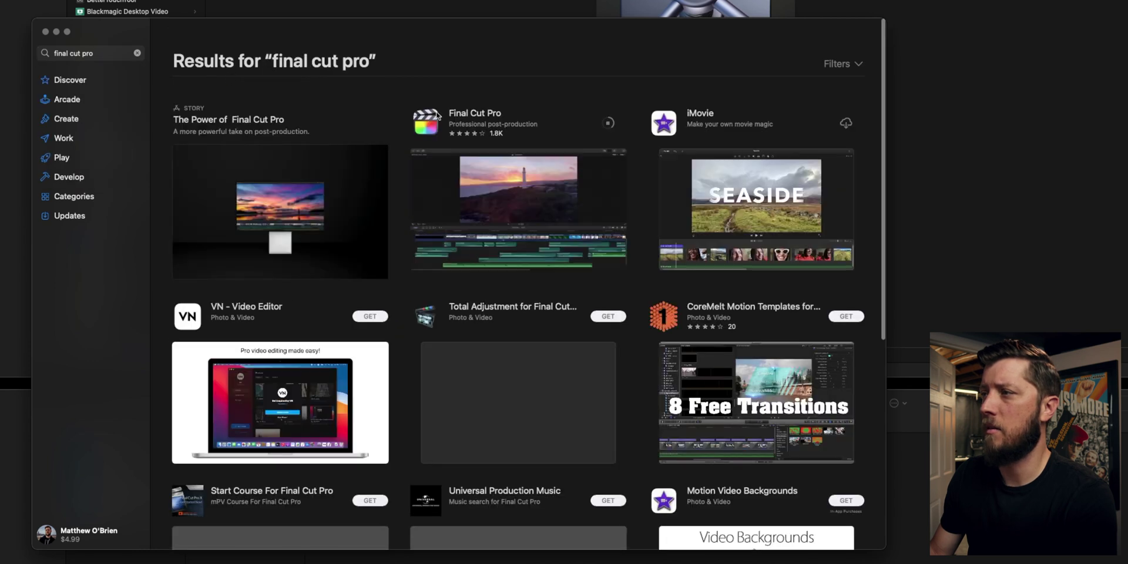
pyautogui.click(447, 114)
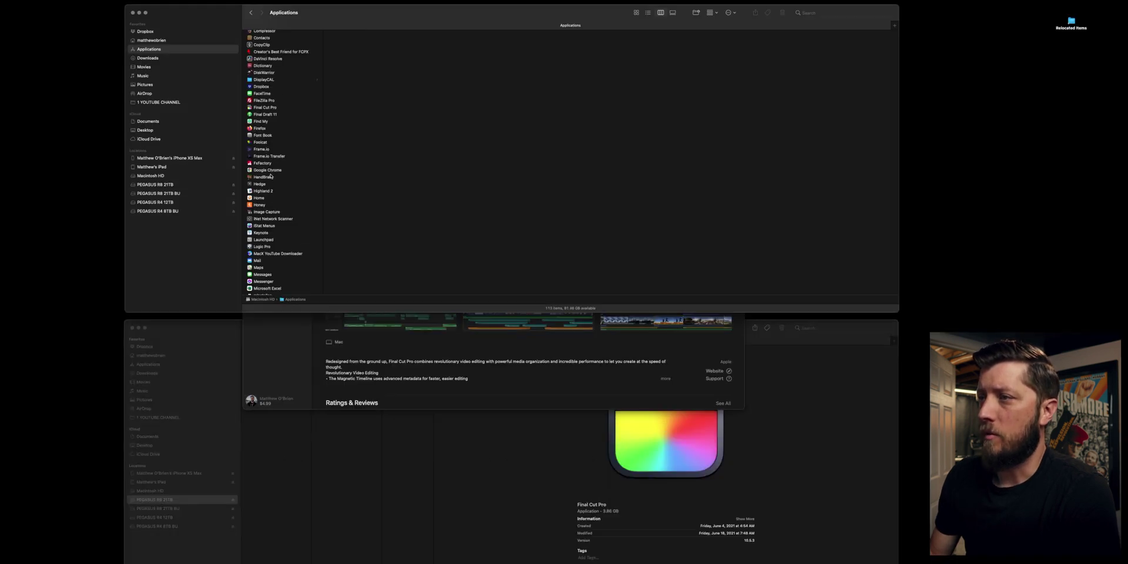
pyautogui.click(261, 108)
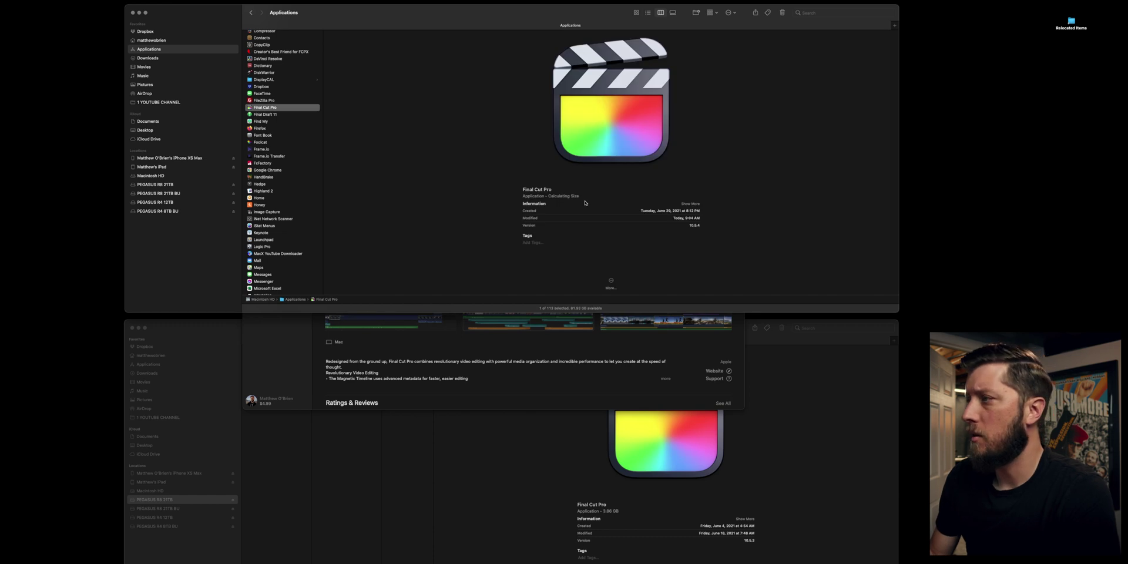
# Open the FCPX folder on PEGASUS R8 21TB in Finder, under 1 MIDLAND PICTURES, 1 TEMPLATE, MIDLAND YOUTUBE TEMPLATE, 2 PROJECT FILES.
pyautogui.click(336, 370)
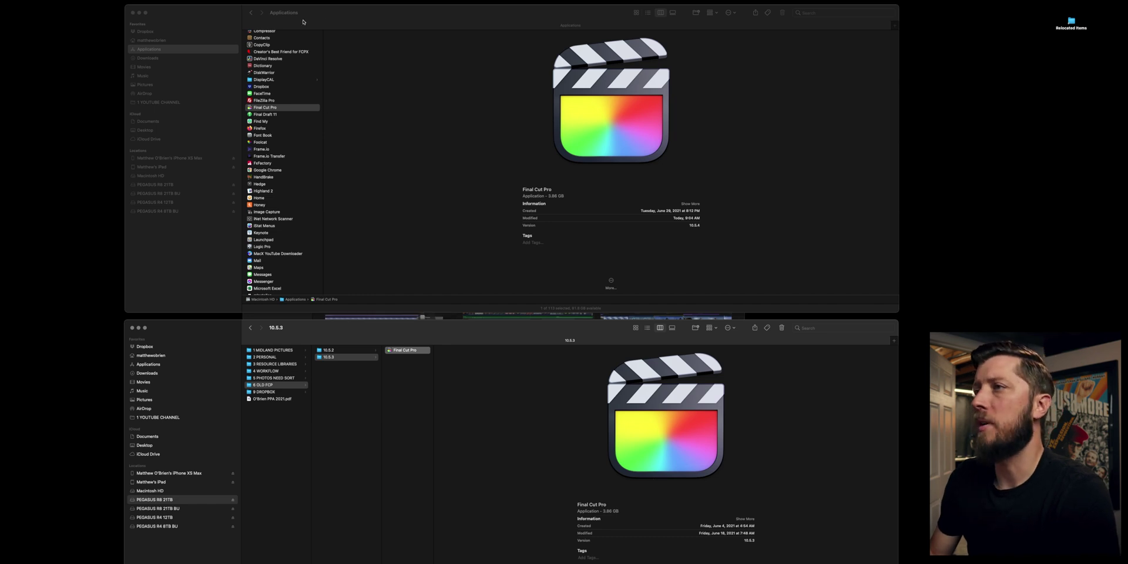
pyautogui.click(332, 13)
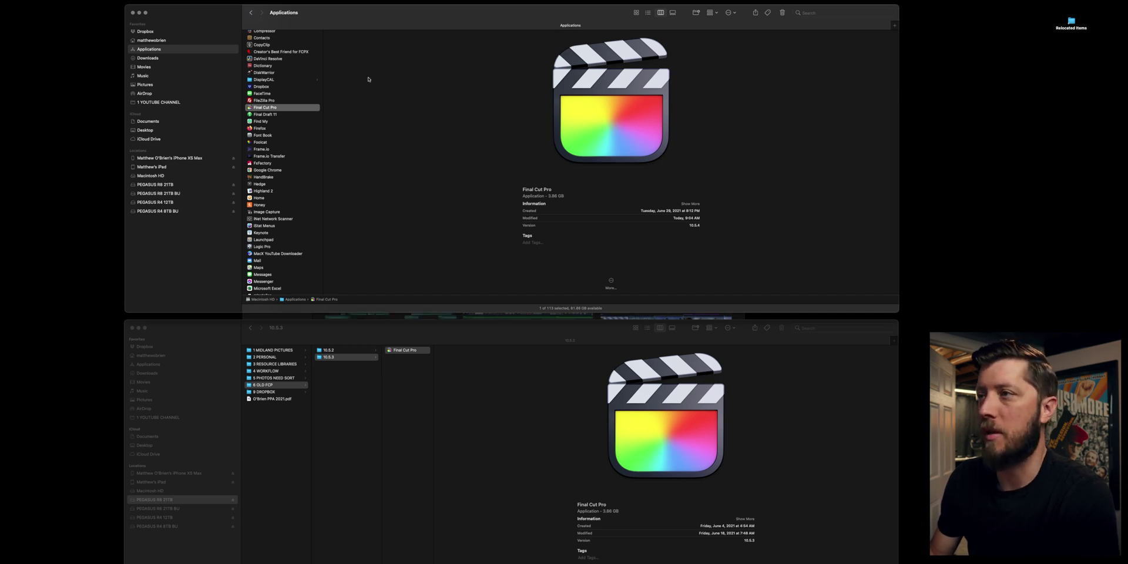
pyautogui.click(175, 192)
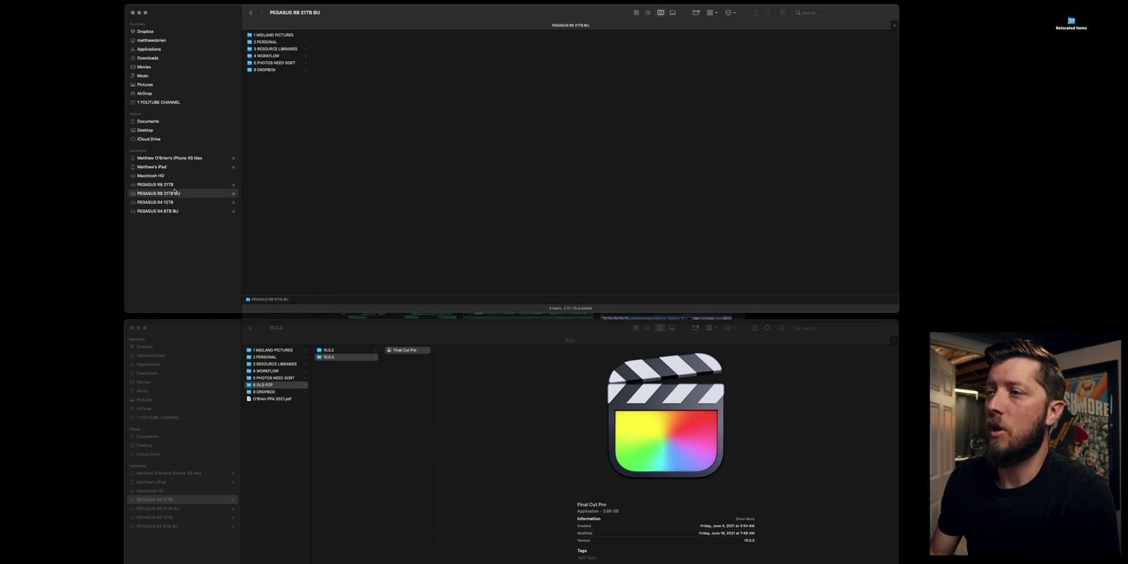
pyautogui.click(174, 185)
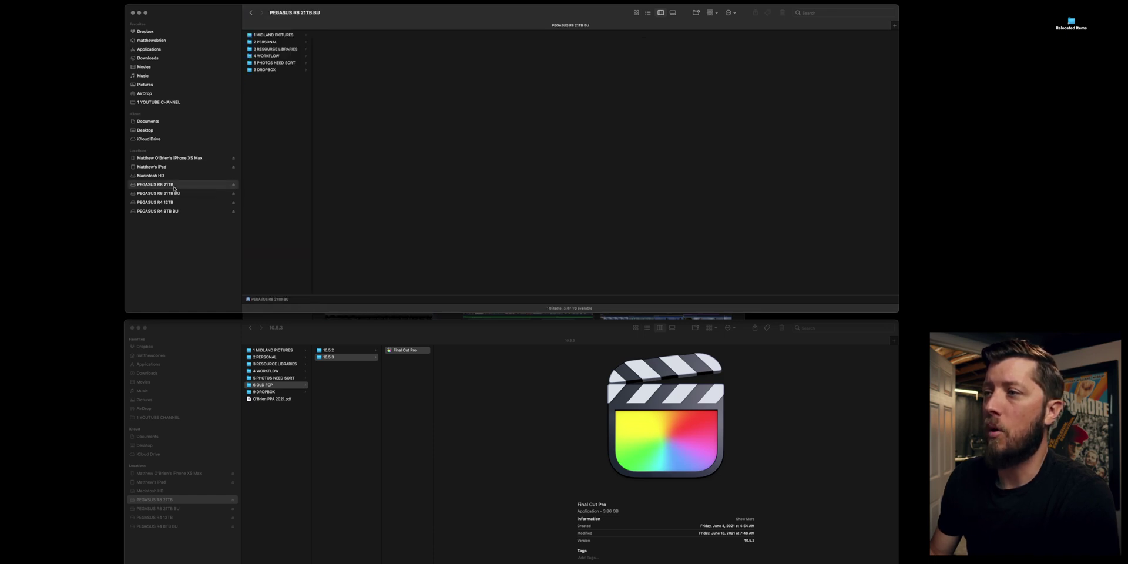
pyautogui.click(268, 35)
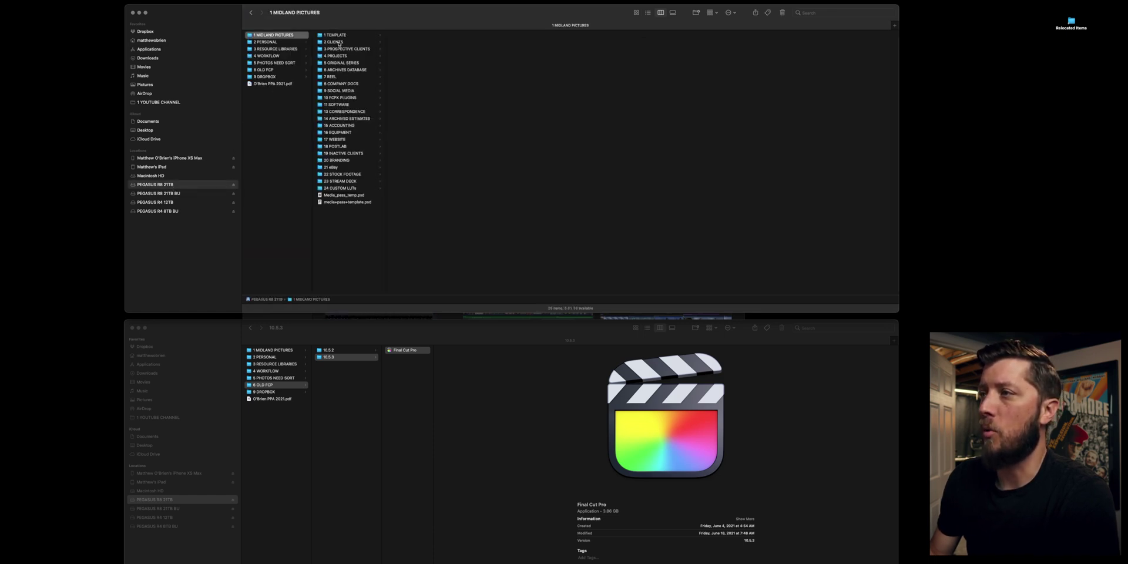
pyautogui.click(336, 35)
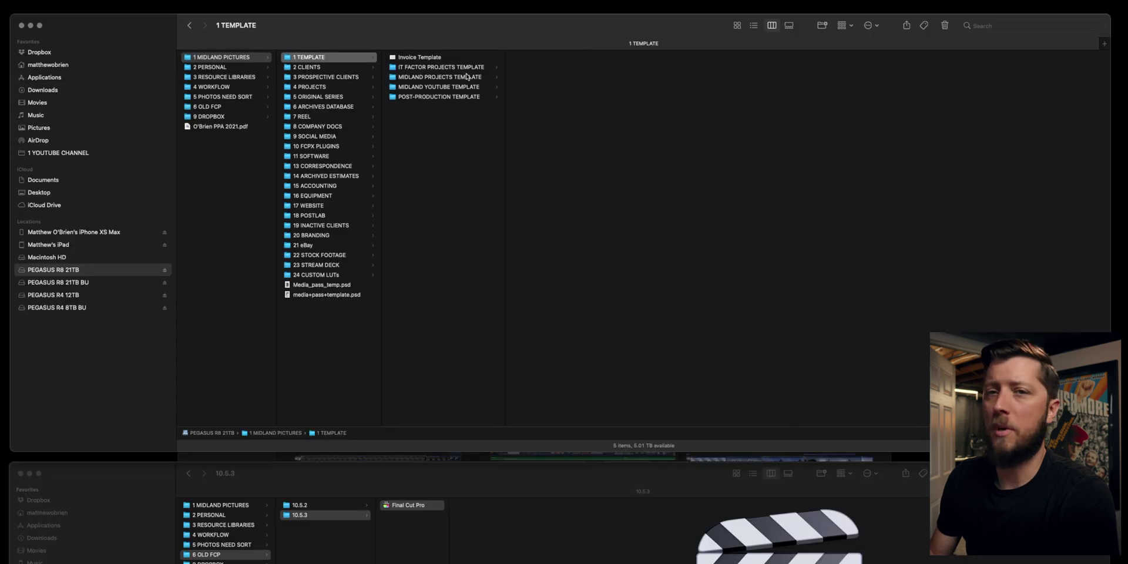
pyautogui.click(458, 89)
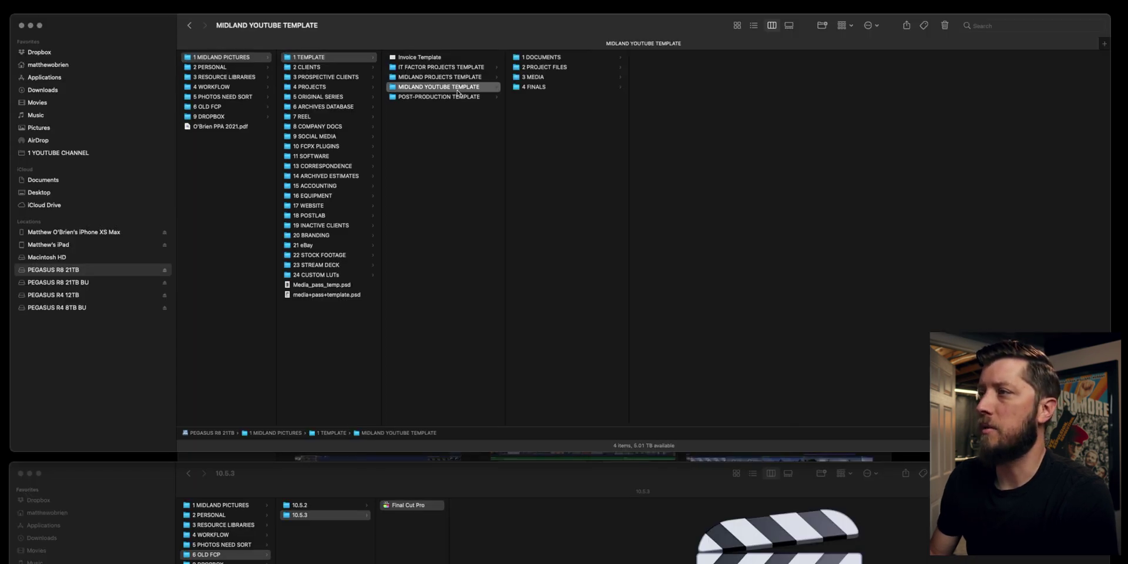
pyautogui.click(545, 67)
pyautogui.click(614, 57)
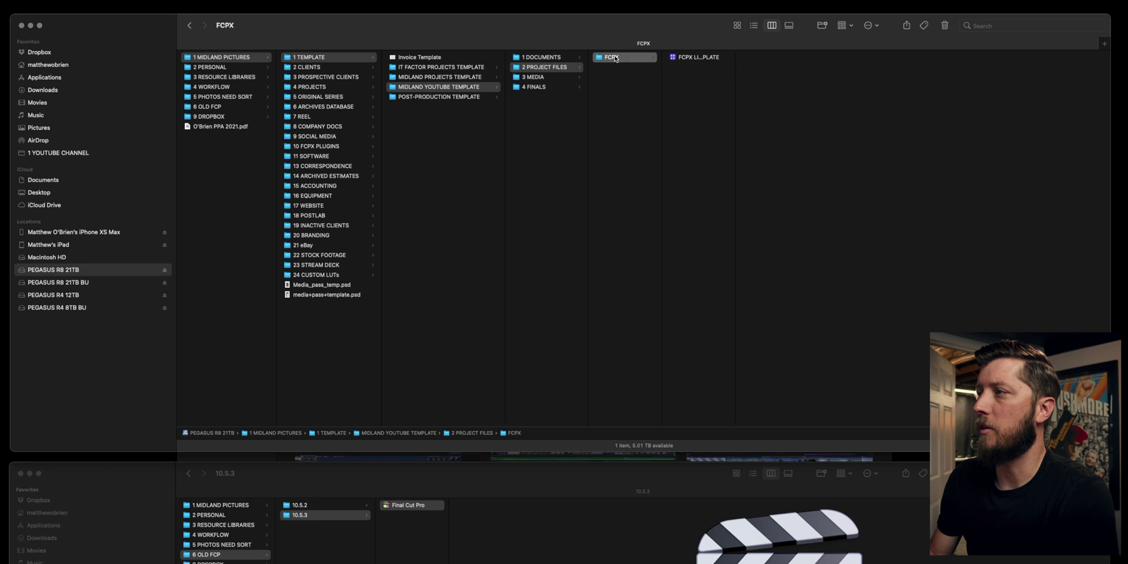
# Duplicate the FCPX LIBRARY TEMPLATE library in the FCPX folder.
pyautogui.click(723, 58)
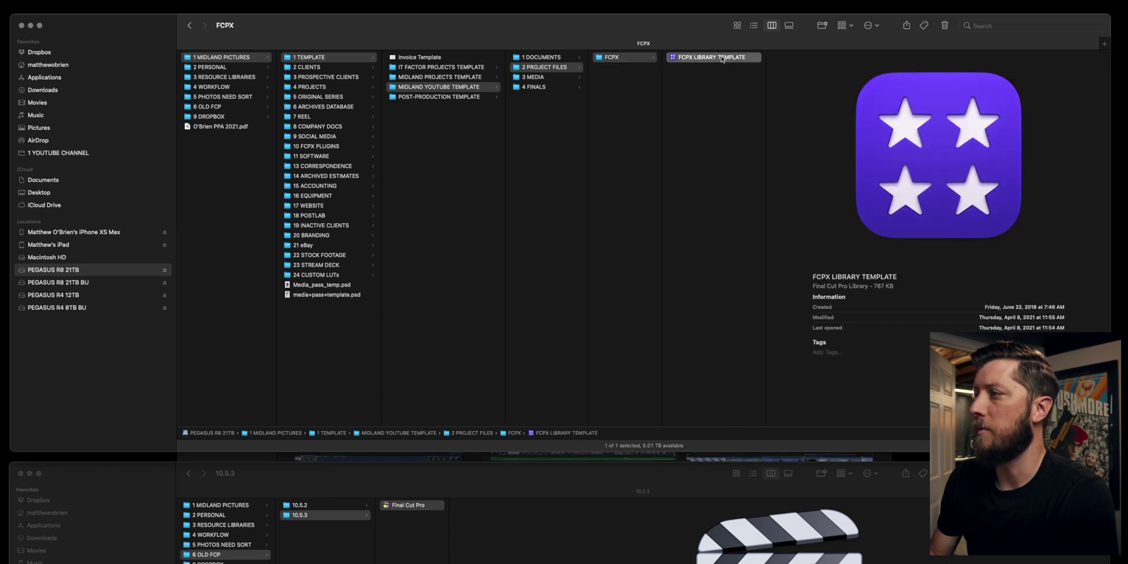
pyautogui.rightClick(721, 59)
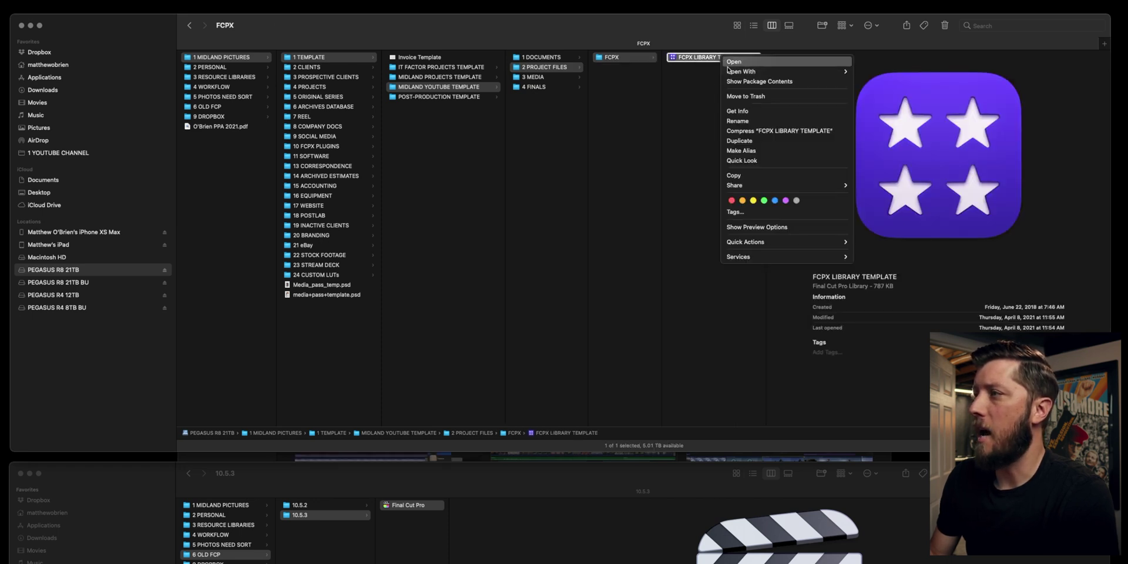
pyautogui.click(739, 141)
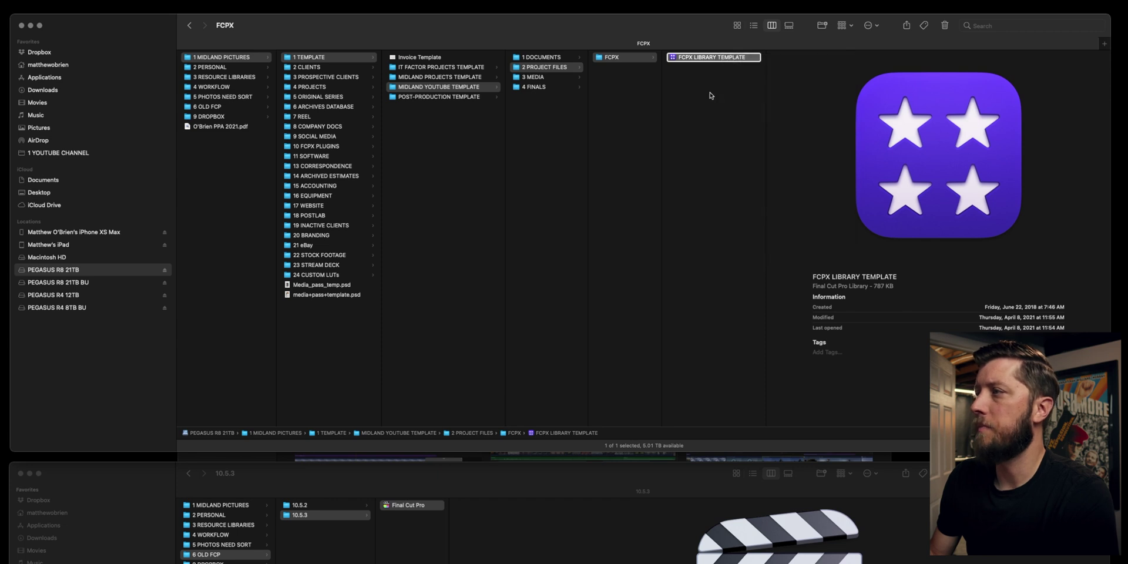
# Rename the original template library as FCPX LIBRARY TEMPLATE 1053.
pyautogui.click(727, 57)
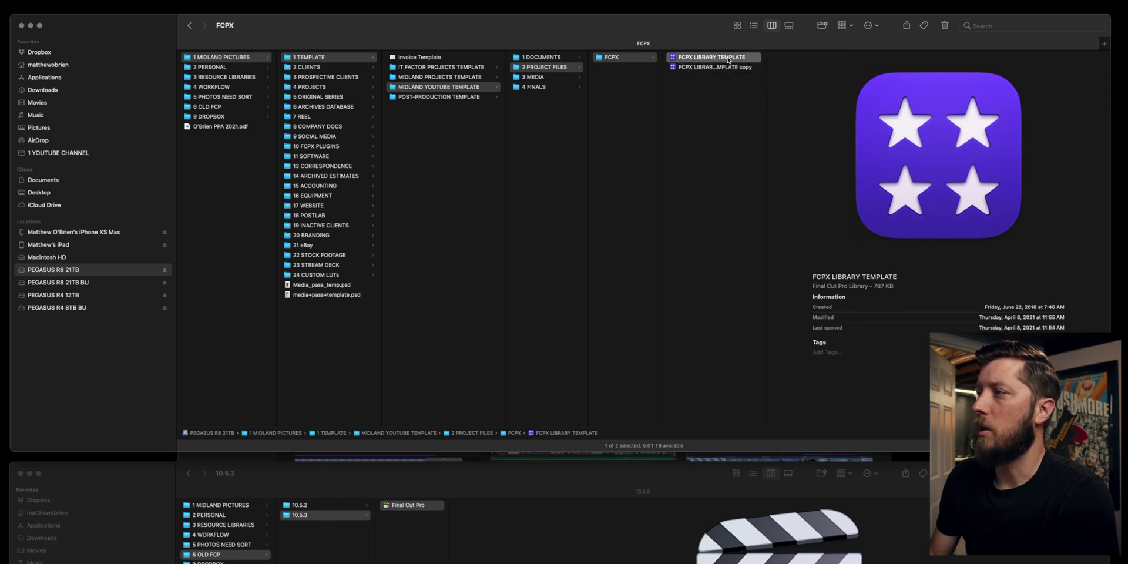
pyautogui.press('Return')
pyautogui.press('Right')
pyautogui.write('1')
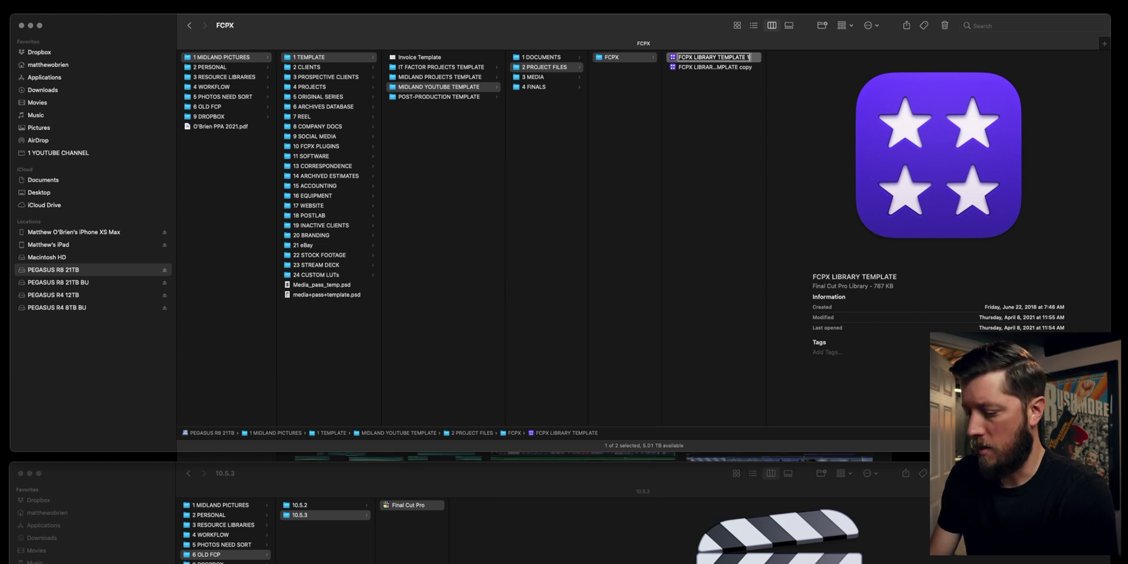
pyautogui.write('053')
pyautogui.press('Return')
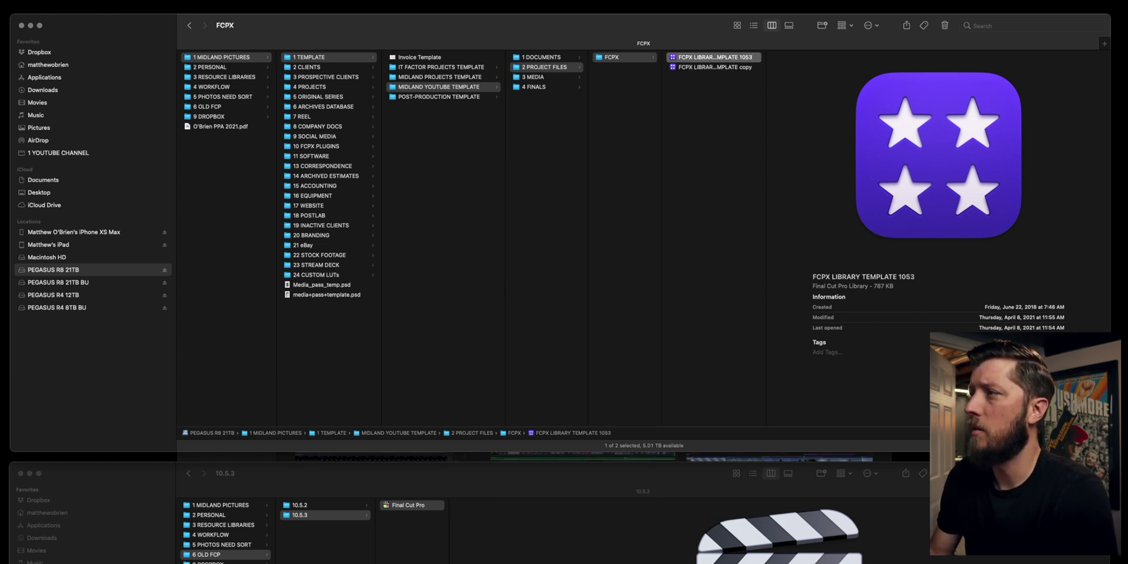
# Remove the word "copy" from the duplicated library's name so that it reads FCPX LIBRARY TEMPLATE.
pyautogui.click(731, 68)
pyautogui.press('Return')
pyautogui.press('Right')
pyautogui.press('BackSpace')
pyautogui.press('BackSpace')
pyautogui.press('BackSpace')
pyautogui.press('BackSpace')
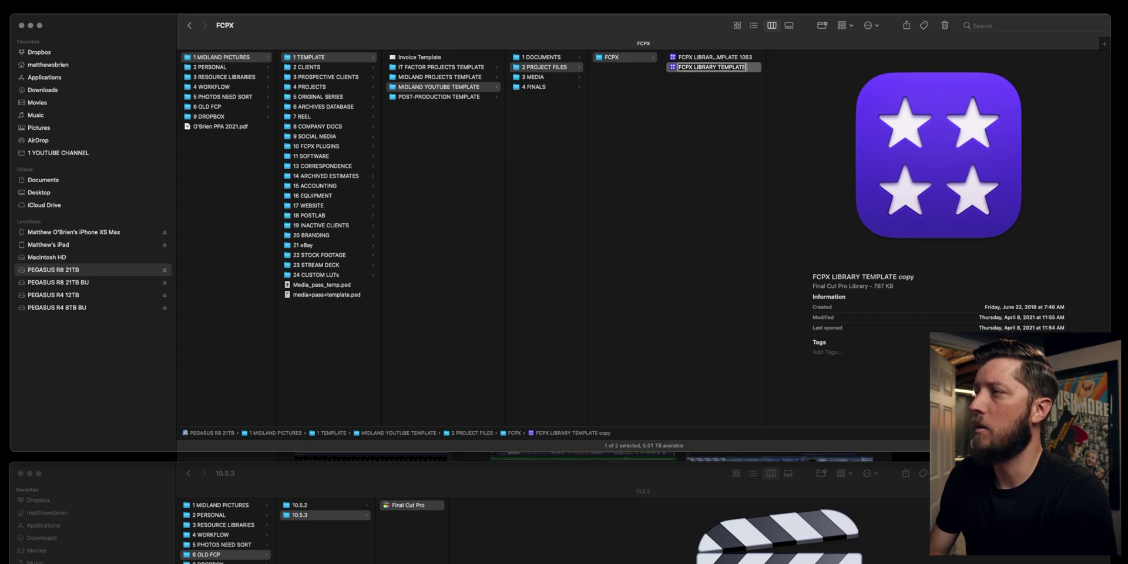
pyautogui.press('Return')
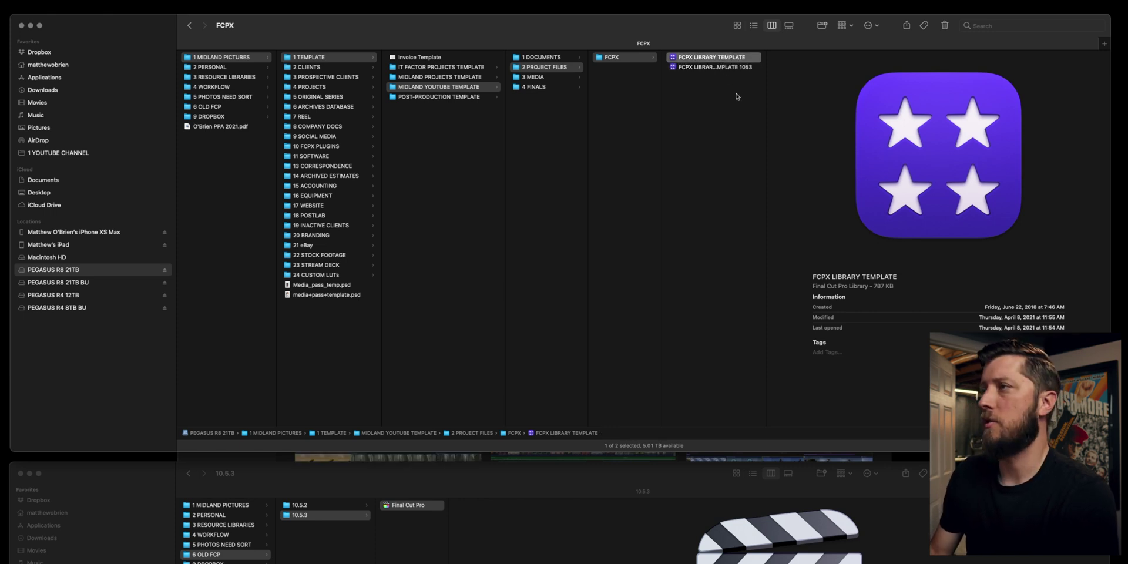
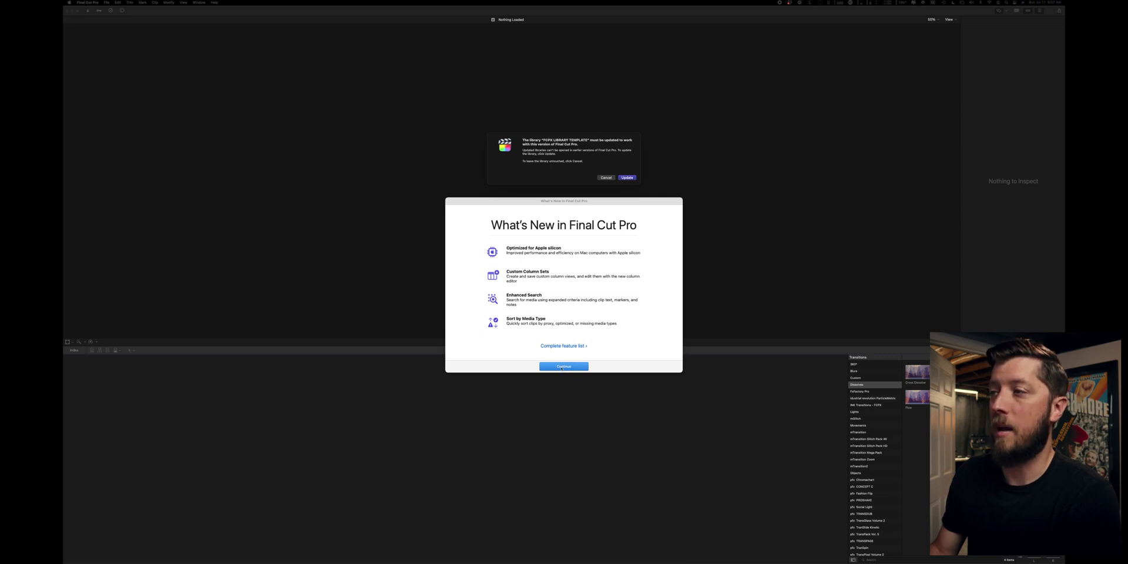
# Move the What's New window away from the library update prompt in Final Cut Pro, and update the FCPX LIBRARY TEMPLATE library.
pyautogui.moveTo(613, 200); pyautogui.dragTo(856, 120)
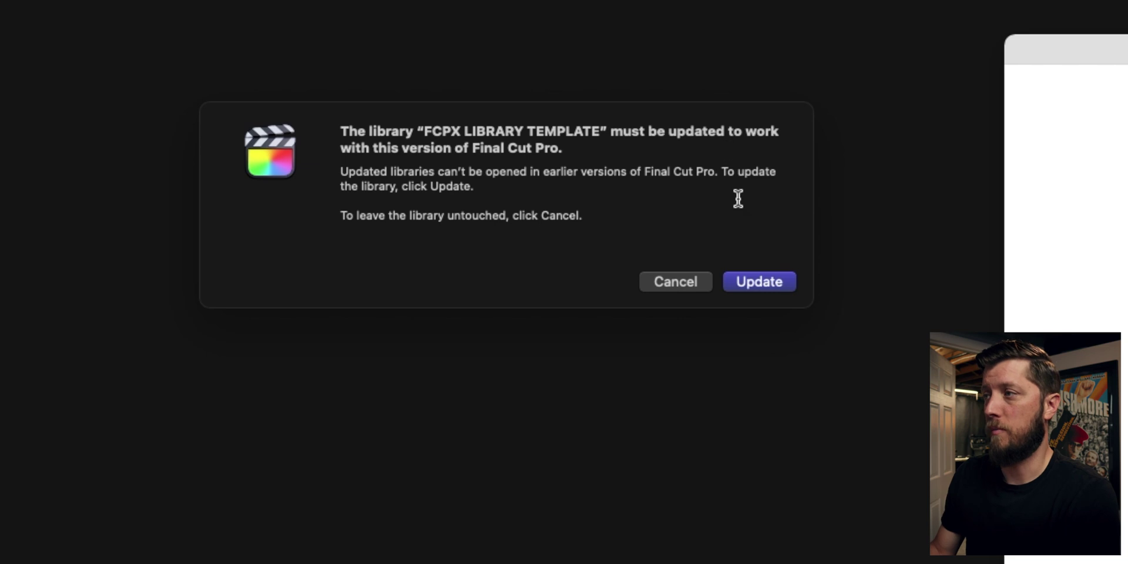
pyautogui.click(763, 276)
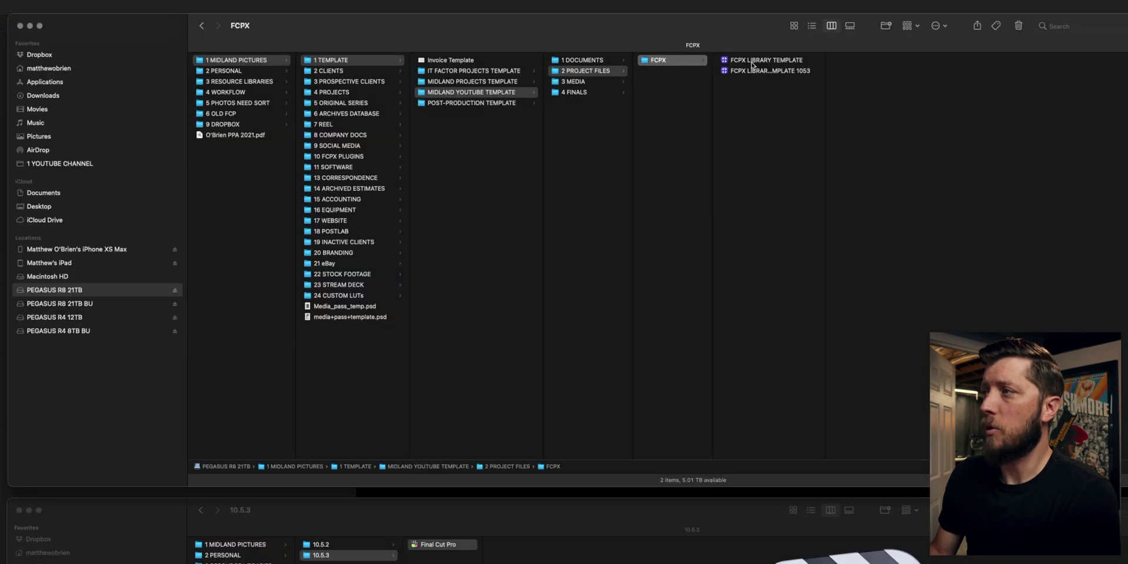